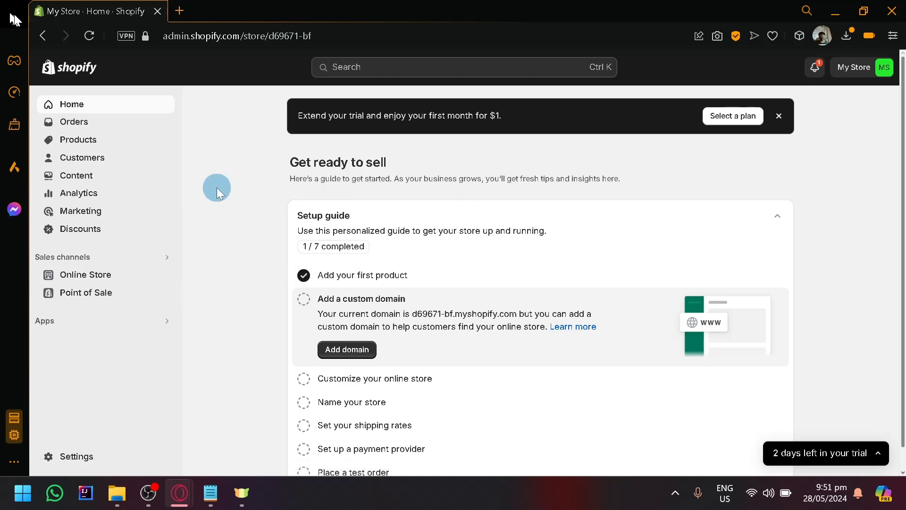
- Go to the store's product collections and start creating a new collection
{"action": "scroll", "coordinate": [310, 160], "scroll_direction": "down", "scroll_amount": 1}
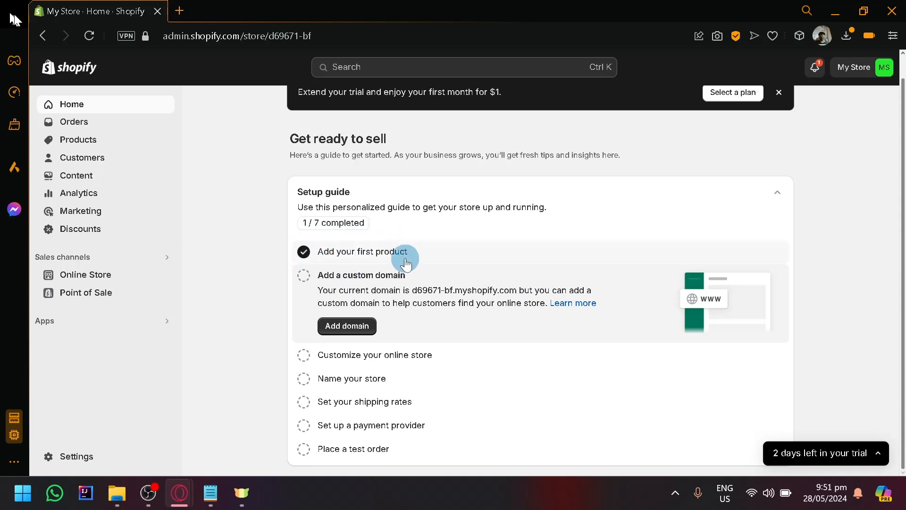
{"action": "left_click", "coordinate": [103, 141]}
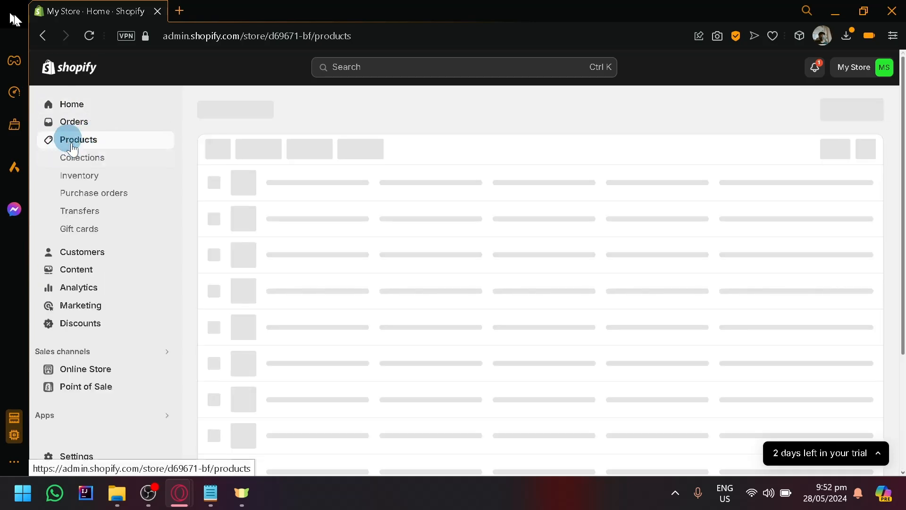
{"action": "scroll", "coordinate": [69, 153], "scroll_direction": "up", "scroll_amount": 5}
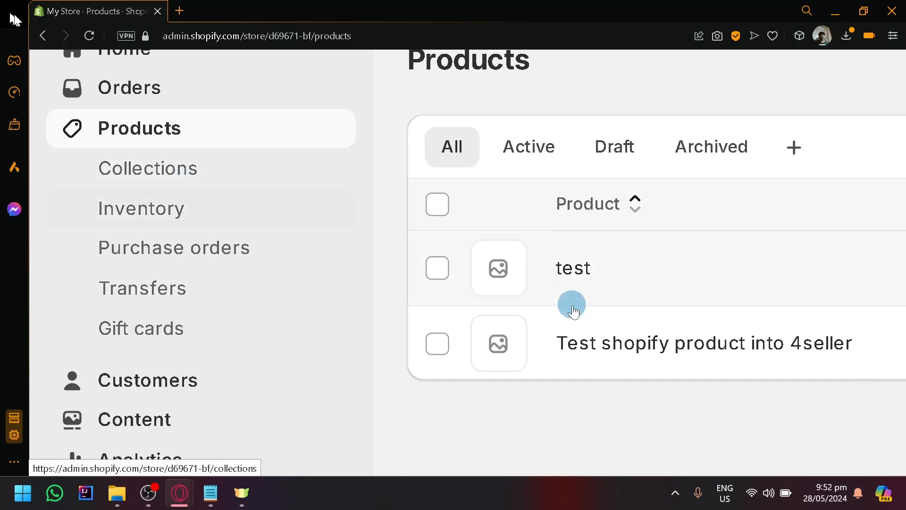
{"action": "left_click", "coordinate": [149, 178]}
{"action": "scroll", "coordinate": [692, 323], "scroll_direction": "down", "scroll_amount": 5}
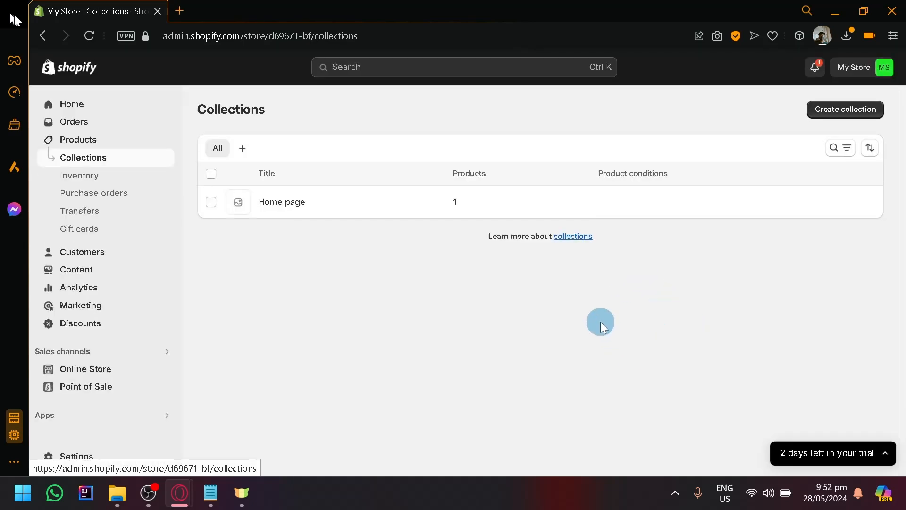
{"action": "left_click", "coordinate": [820, 114]}
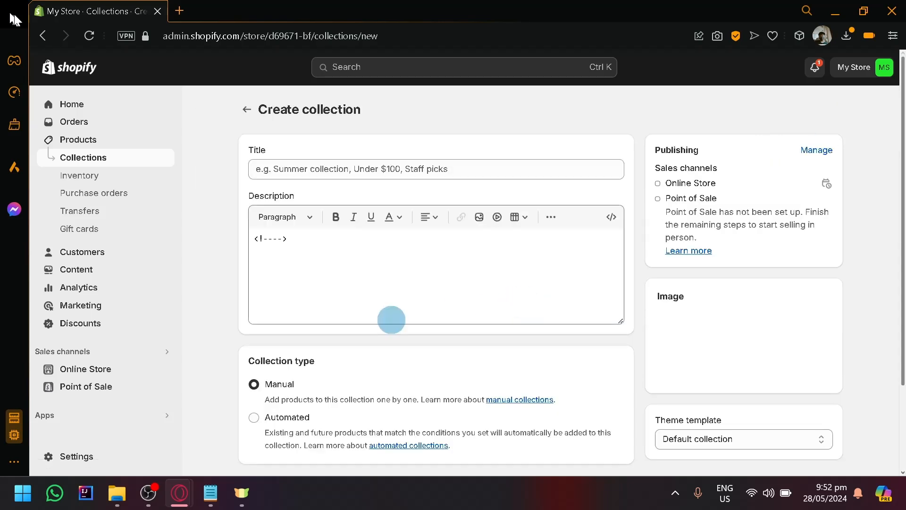
- Title the new collection "Summer collection"
{"action": "scroll", "coordinate": [462, 278], "scroll_direction": "down", "scroll_amount": 3}
{"action": "scroll", "coordinate": [463, 280], "scroll_direction": "up", "scroll_amount": 3}
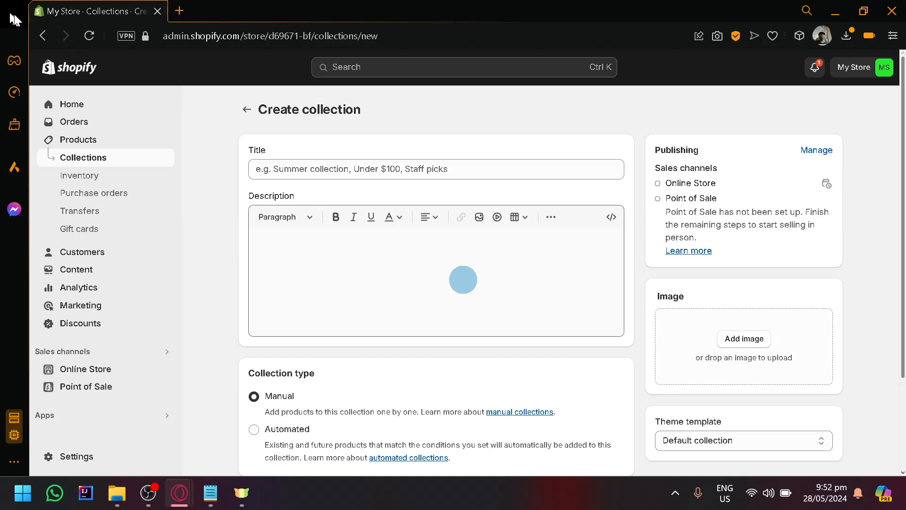
{"action": "left_click", "coordinate": [326, 170]}
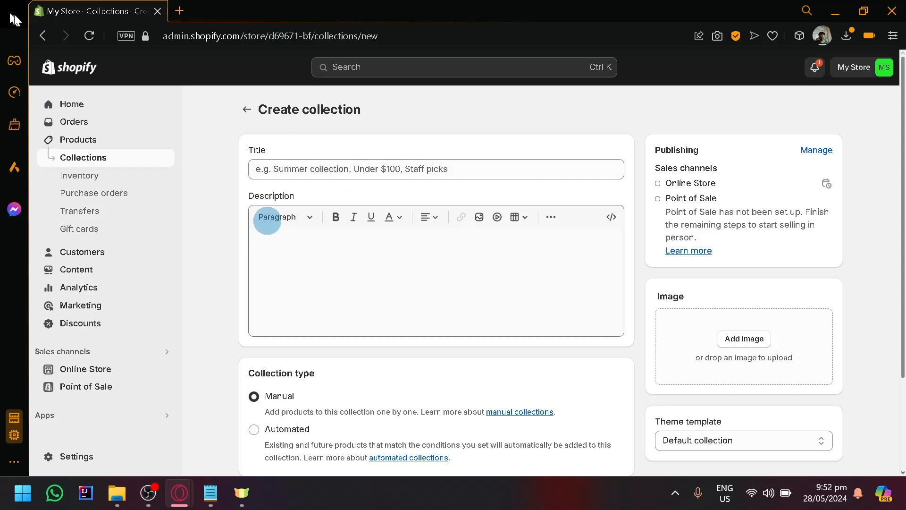
{"action": "scroll", "coordinate": [373, 202], "scroll_direction": "down", "scroll_amount": 3}
{"action": "scroll", "coordinate": [404, 233], "scroll_direction": "up", "scroll_amount": 3}
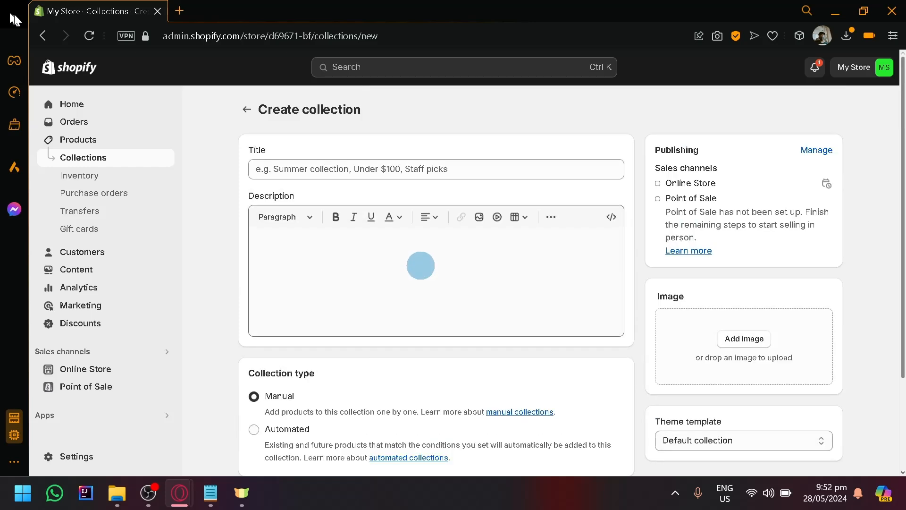
{"action": "left_click", "coordinate": [345, 161]}
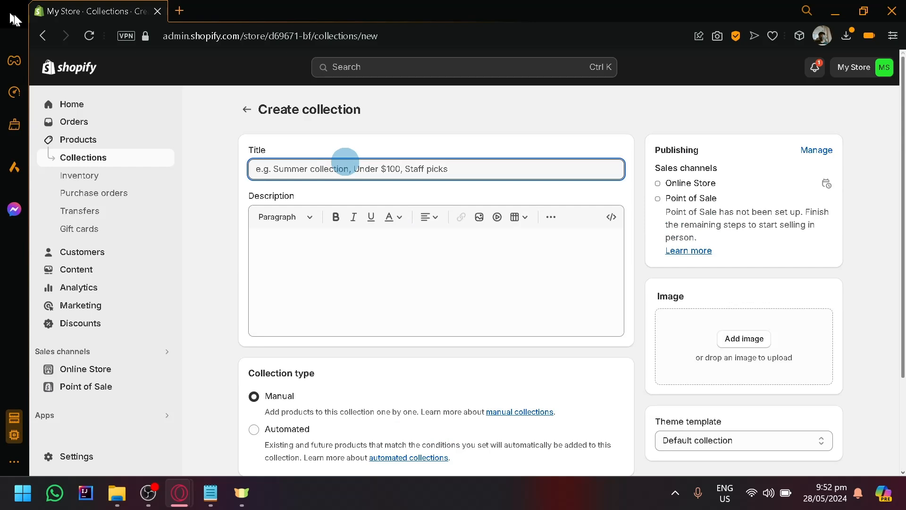
{"action": "type", "text": "Summer co"}
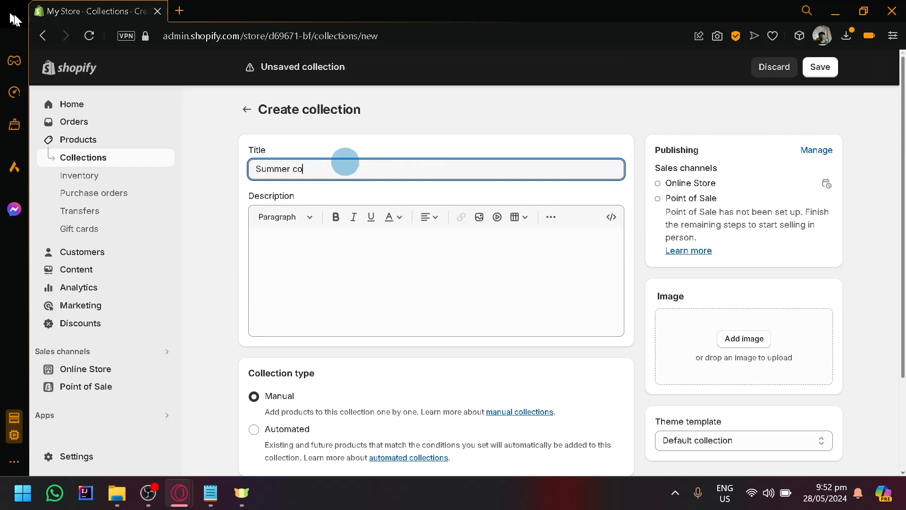
{"action": "type", "text": "llection"}
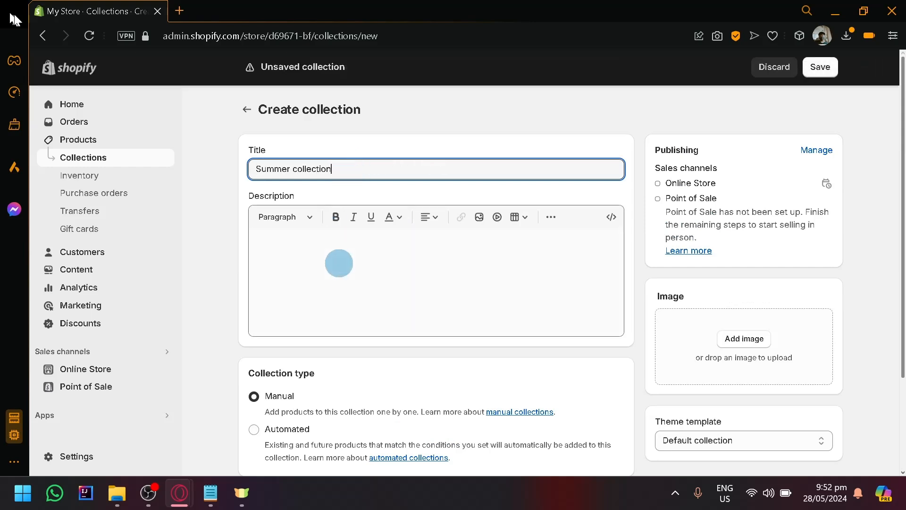
- Enter the collection description "This collection is filled with perfect summer clothes"
{"action": "left_click", "coordinate": [308, 245]}
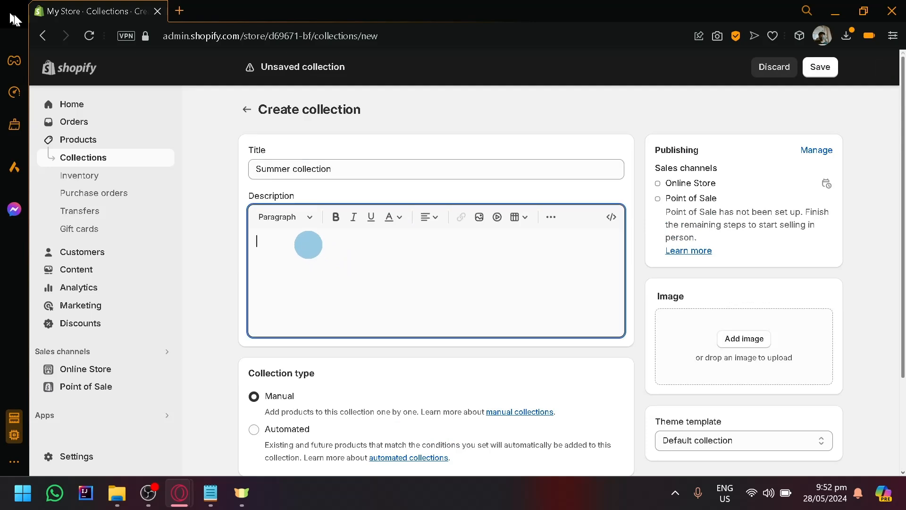
{"action": "type", "text": "This collection is illed "}
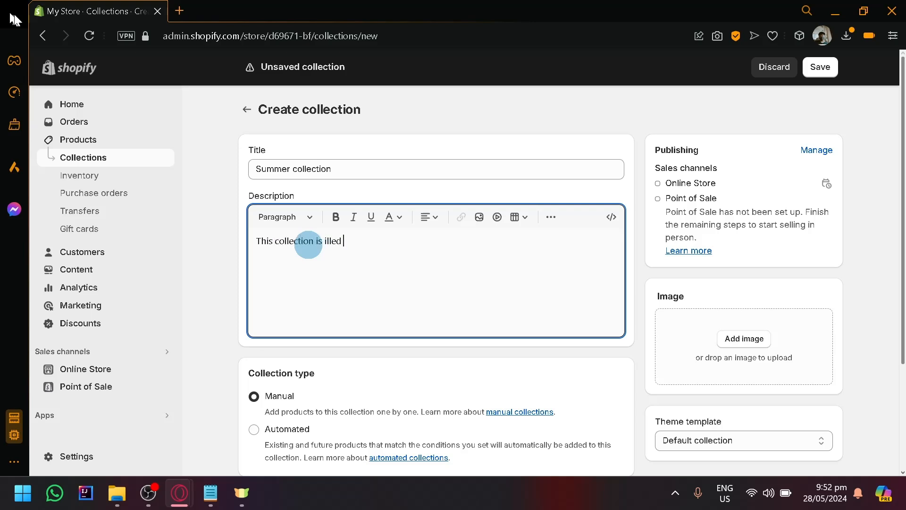
{"action": "type", "text": "with perfect summer clothes"}
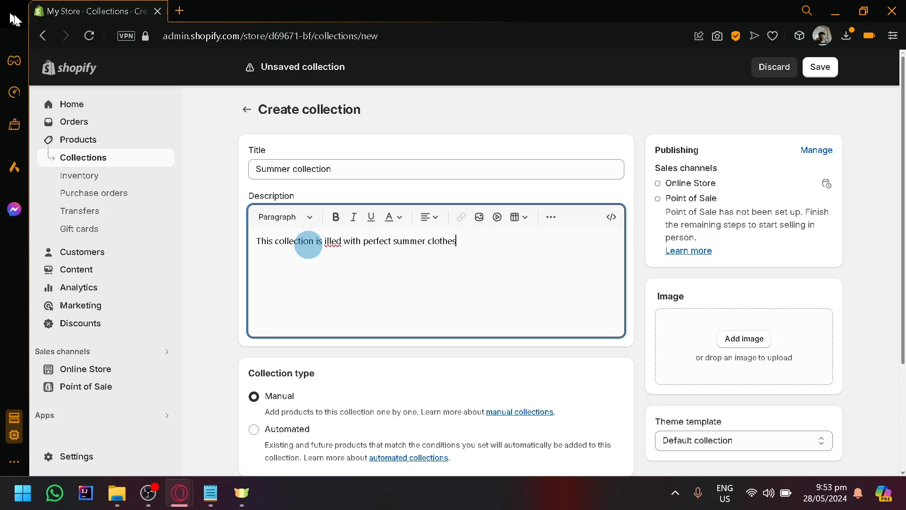
{"action": "left_click", "coordinate": [326, 241]}
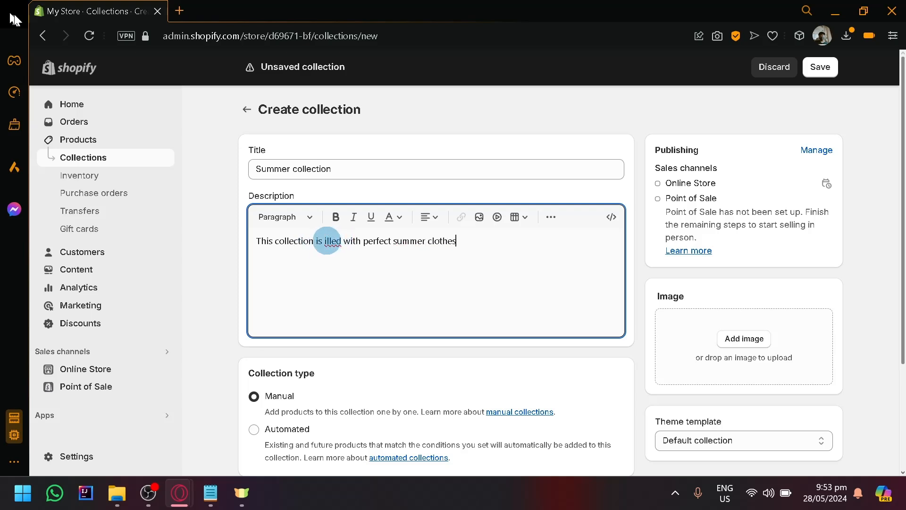
{"action": "type", "text": "f"}
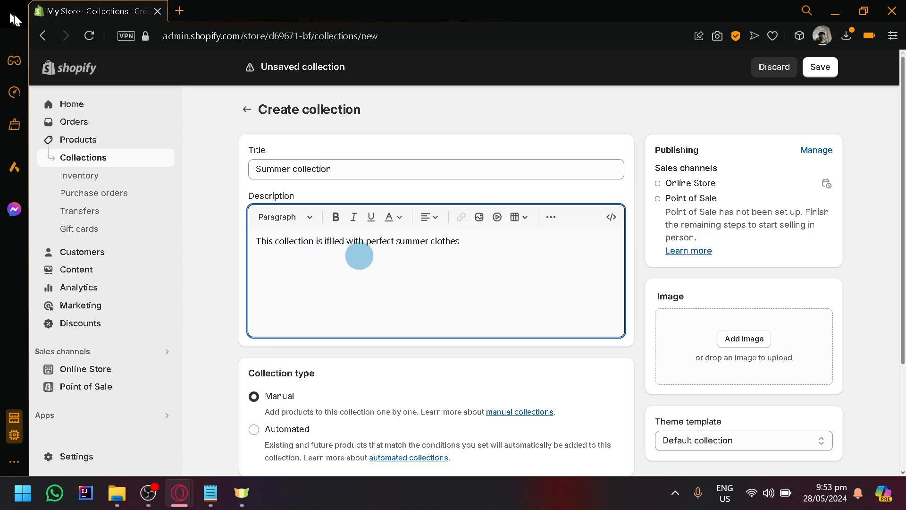
{"action": "key", "text": "BackSpace"}
{"action": "key", "text": "BackSpace"}
{"action": "type", "text": "fi"}
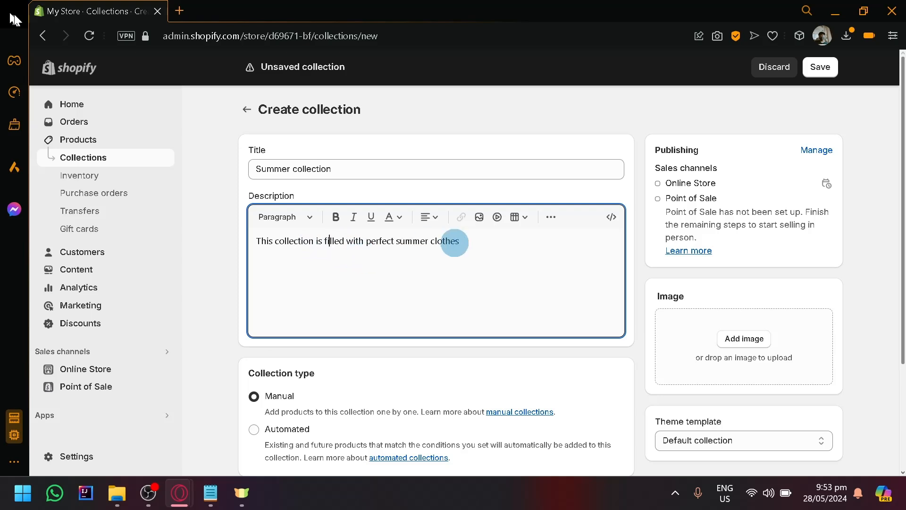
- Save the summer collection with the Manual collection type and return to the collections list
{"action": "scroll", "coordinate": [425, 241], "scroll_direction": "down", "scroll_amount": 2}
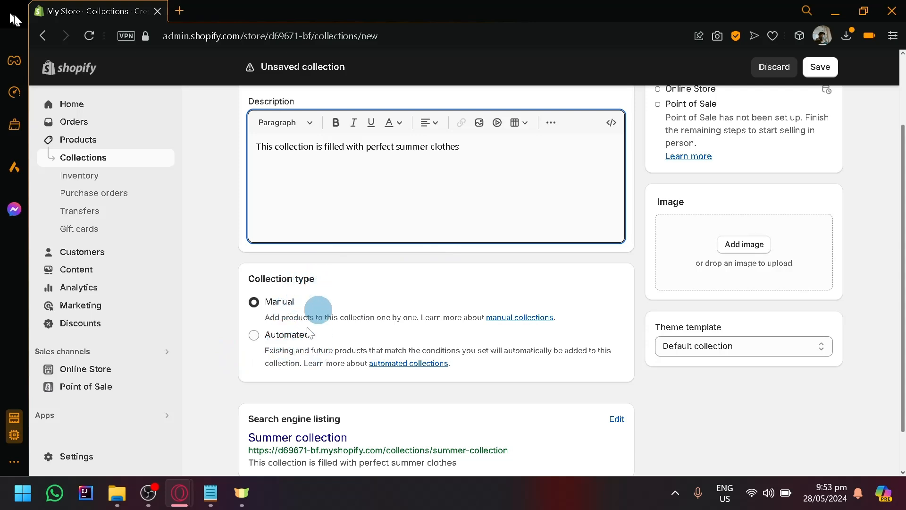
{"action": "scroll", "coordinate": [311, 302], "scroll_direction": "down", "scroll_amount": 1}
{"action": "scroll", "coordinate": [320, 306], "scroll_direction": "up", "scroll_amount": 3}
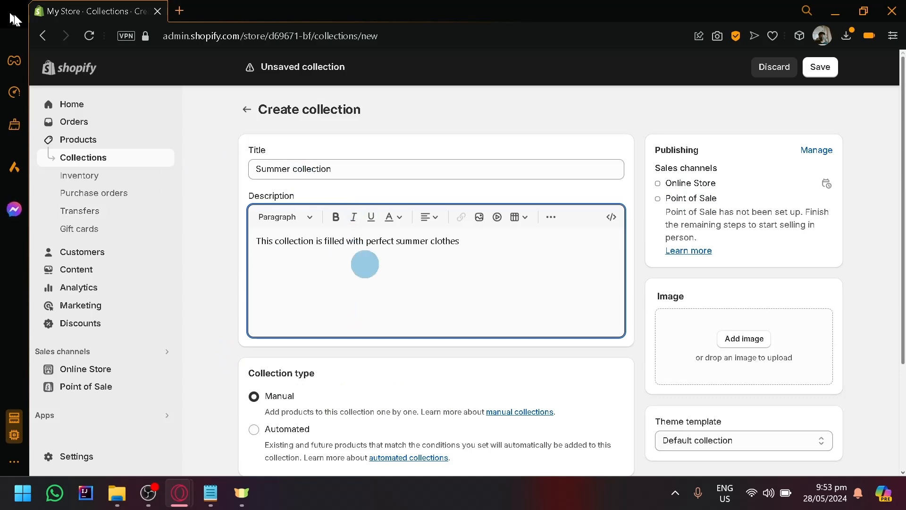
{"action": "scroll", "coordinate": [472, 264], "scroll_direction": "down", "scroll_amount": 3}
{"action": "scroll", "coordinate": [789, 228], "scroll_direction": "up", "scroll_amount": 3}
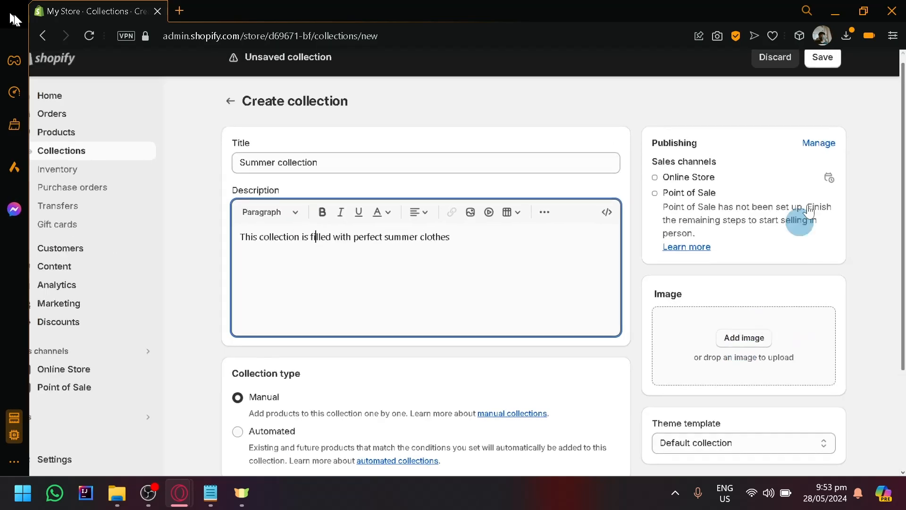
{"action": "left_click", "coordinate": [818, 68]}
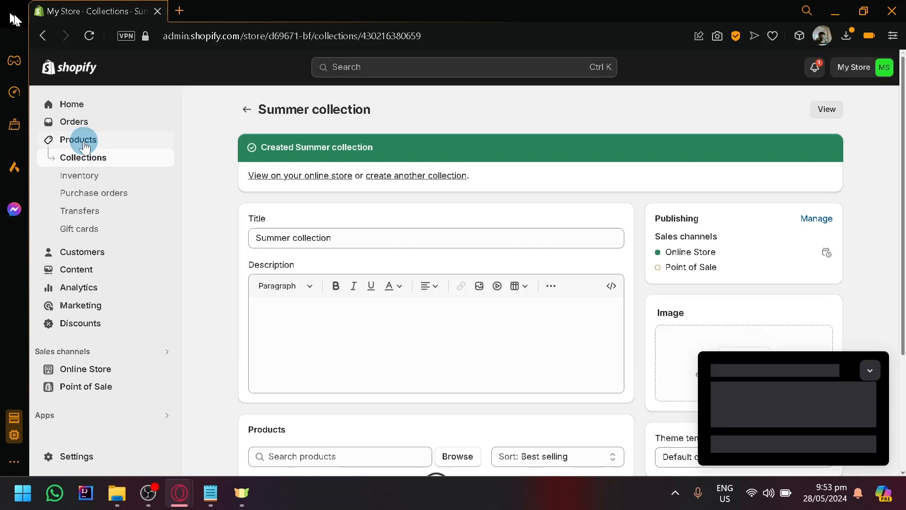
{"action": "left_click", "coordinate": [244, 111]}
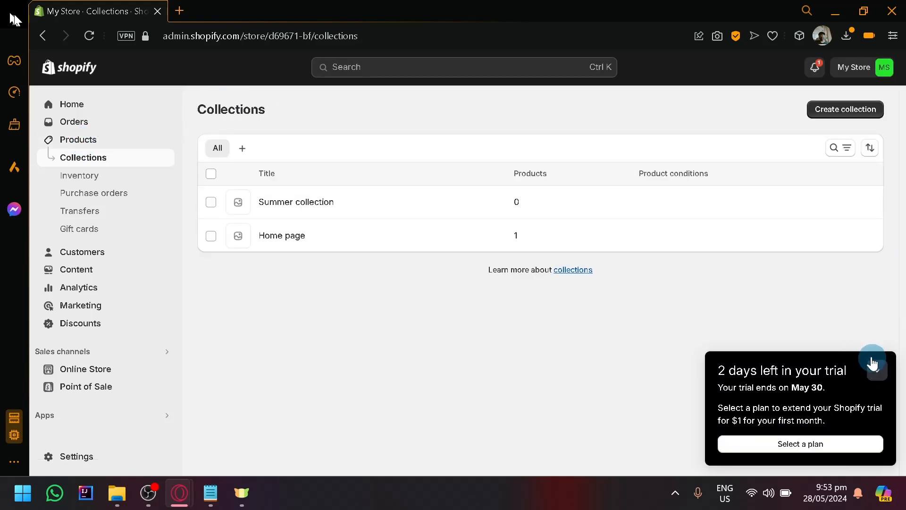
- Start adding a new product and assign it to the Summer collection under product organization
{"action": "left_click", "coordinate": [74, 142]}
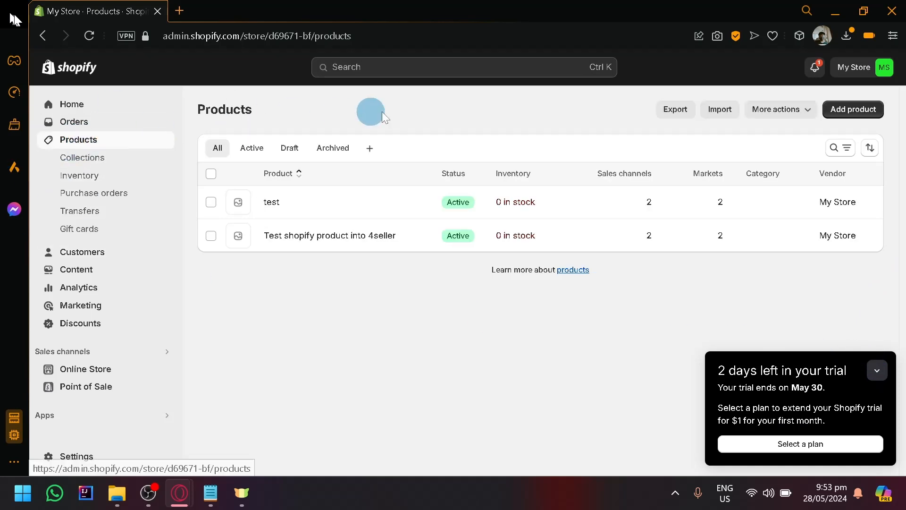
{"action": "left_click", "coordinate": [854, 112]}
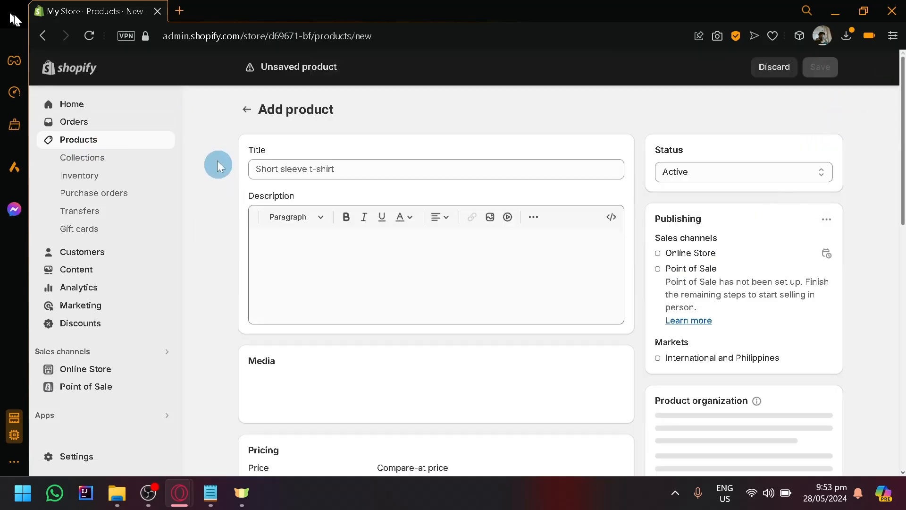
{"action": "scroll", "coordinate": [320, 198], "scroll_direction": "down", "scroll_amount": 4}
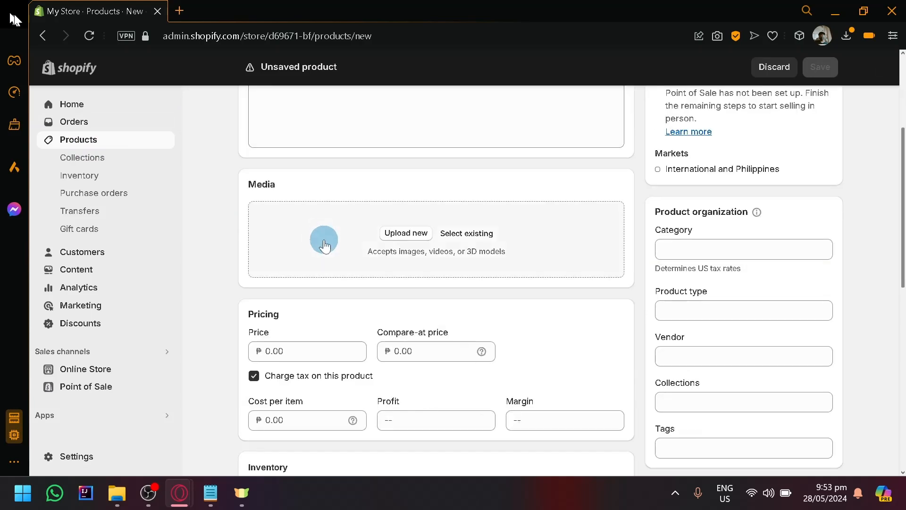
{"action": "scroll", "coordinate": [313, 293], "scroll_direction": "down", "scroll_amount": 10}
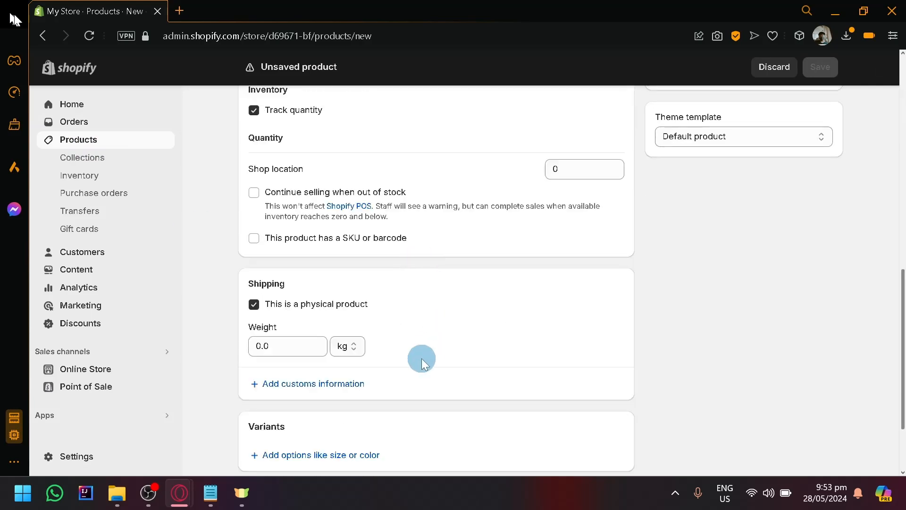
{"action": "scroll", "coordinate": [409, 374], "scroll_direction": "up", "scroll_amount": 12}
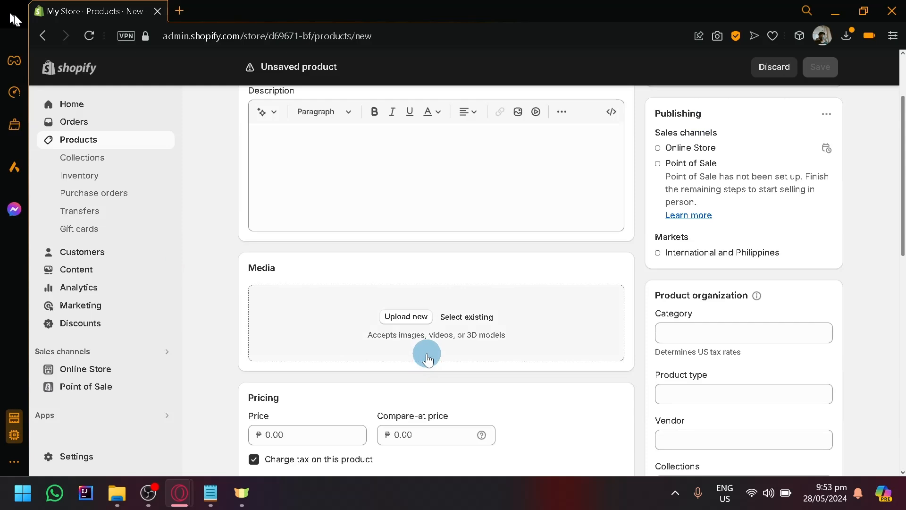
{"action": "scroll", "coordinate": [422, 363], "scroll_direction": "down", "scroll_amount": 2}
{"action": "scroll", "coordinate": [426, 353], "scroll_direction": "down", "scroll_amount": 3}
{"action": "scroll", "coordinate": [426, 353], "scroll_direction": "up", "scroll_amount": 7}
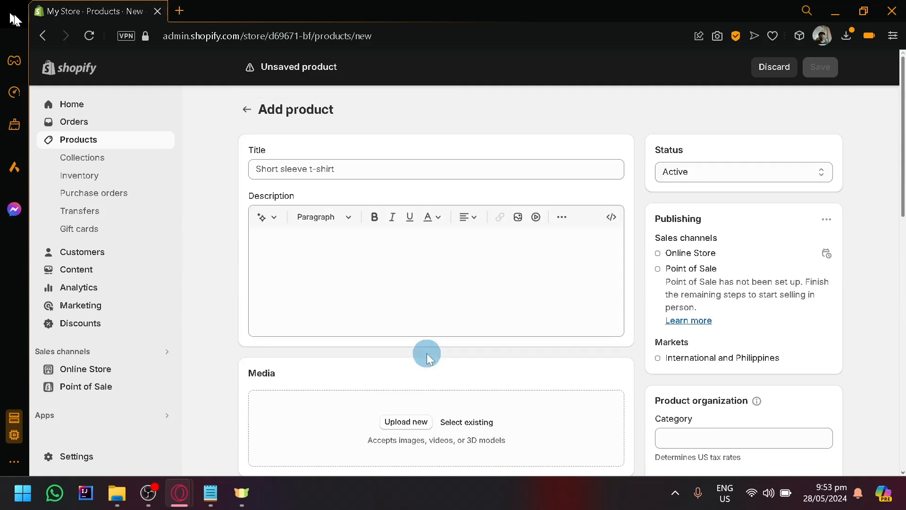
{"action": "scroll", "coordinate": [477, 296], "scroll_direction": "down", "scroll_amount": 6}
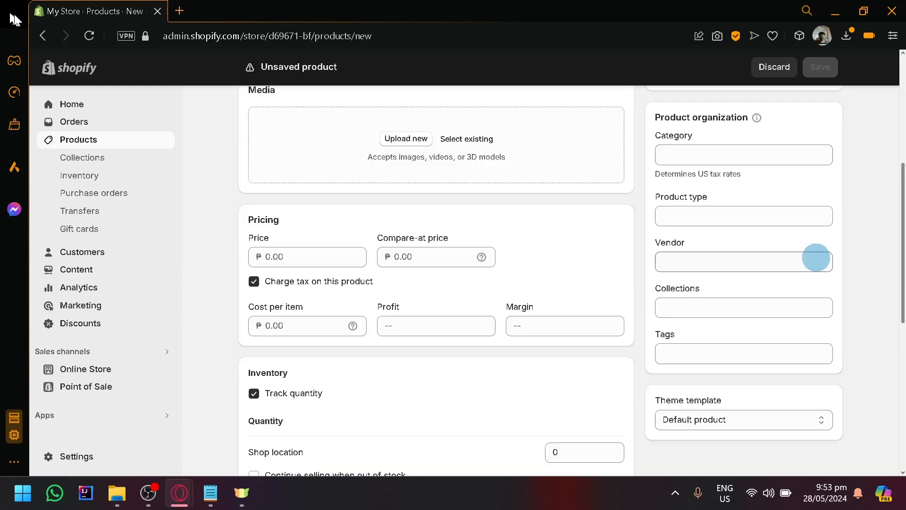
{"action": "left_click", "coordinate": [795, 309]}
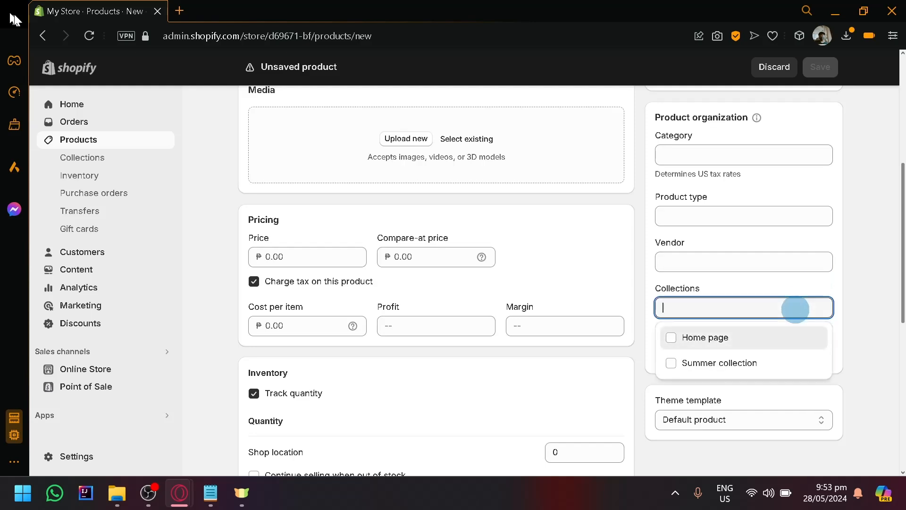
{"action": "left_click", "coordinate": [724, 365]}
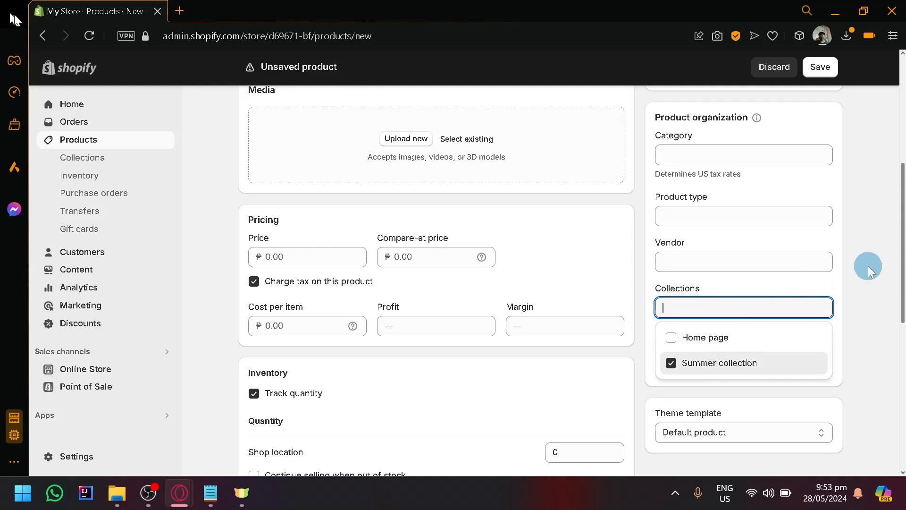
- Title the new product "Blazer" and leave its description empty
{"action": "scroll", "coordinate": [868, 266], "scroll_direction": "up", "scroll_amount": 5}
{"action": "left_click", "coordinate": [337, 175]}
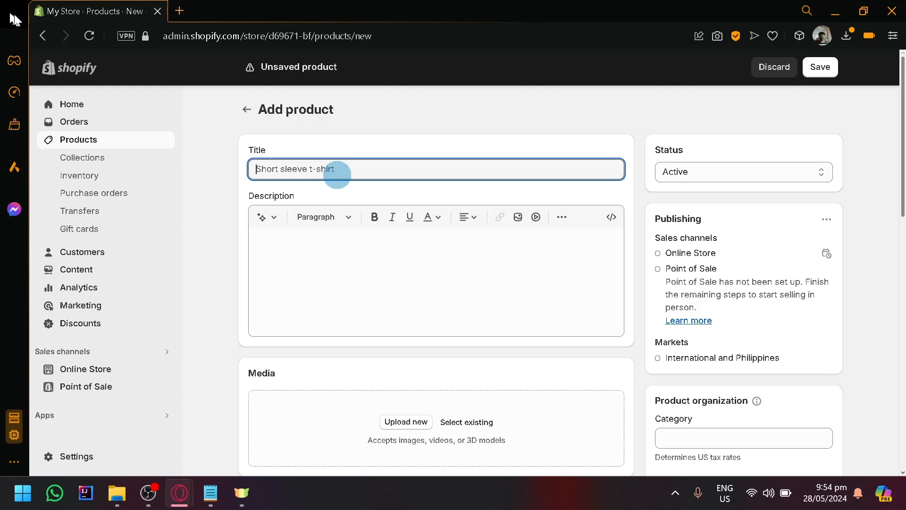
{"action": "type", "text": "Blazer"}
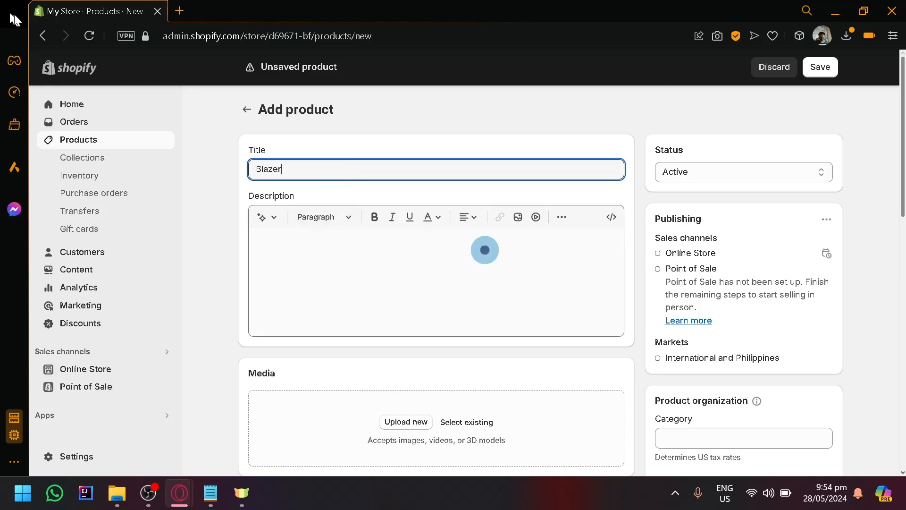
{"action": "left_click", "coordinate": [483, 249]}
{"action": "scroll", "coordinate": [426, 202], "scroll_direction": "down", "scroll_amount": 2}
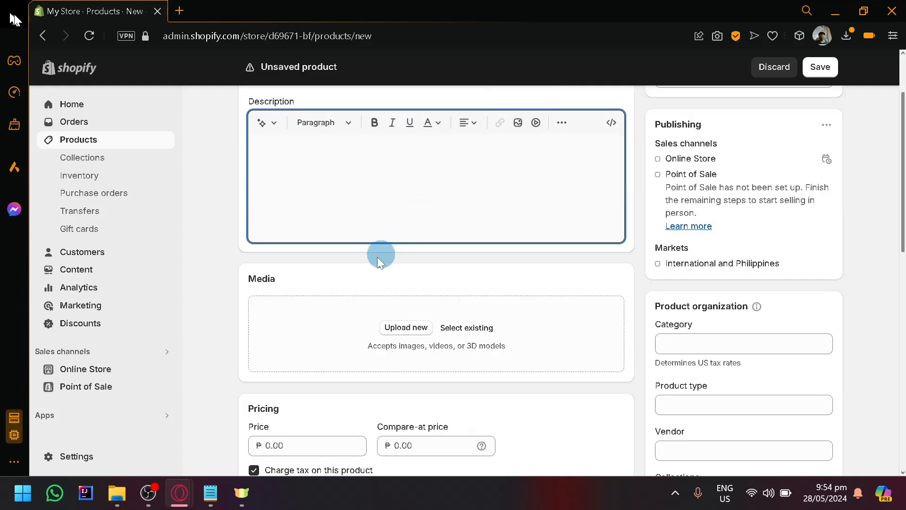
{"action": "scroll", "coordinate": [335, 293], "scroll_direction": "down", "scroll_amount": 2}
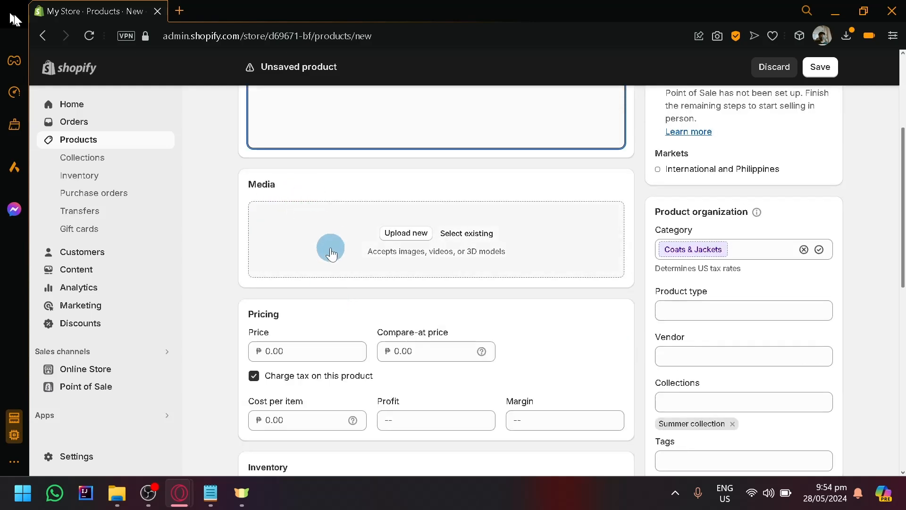
- Set the Blazer's price to ₱1,000 and its cost per item to ₱1,000
{"action": "scroll", "coordinate": [328, 255], "scroll_direction": "down", "scroll_amount": 4}
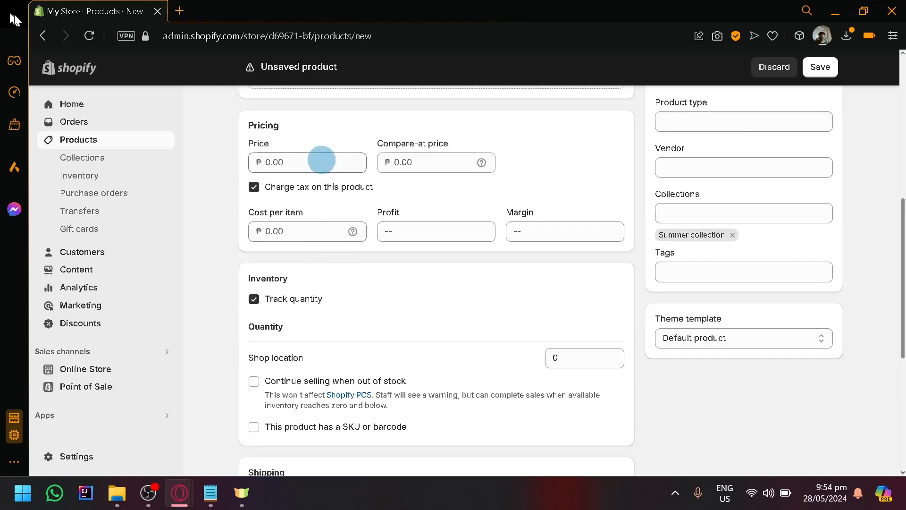
{"action": "left_click", "coordinate": [322, 160]}
{"action": "type", "text": "1000"}
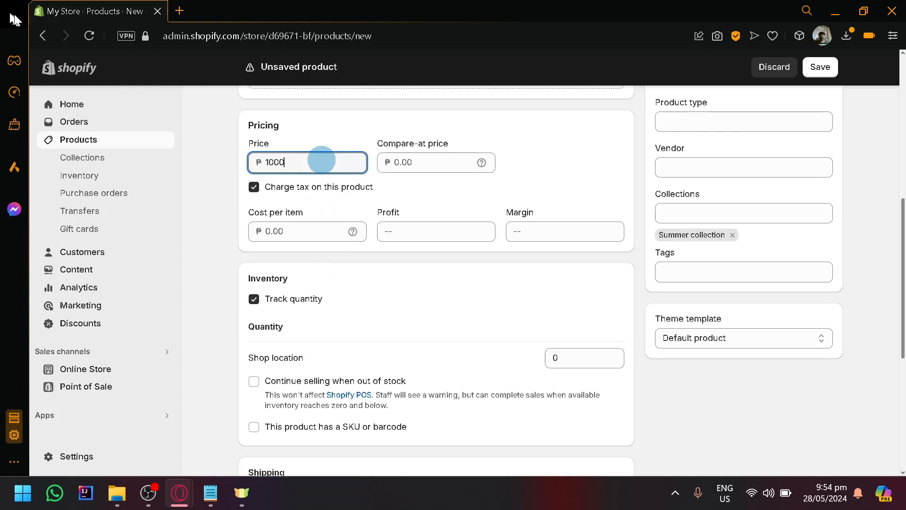
{"action": "left_click", "coordinate": [305, 227]}
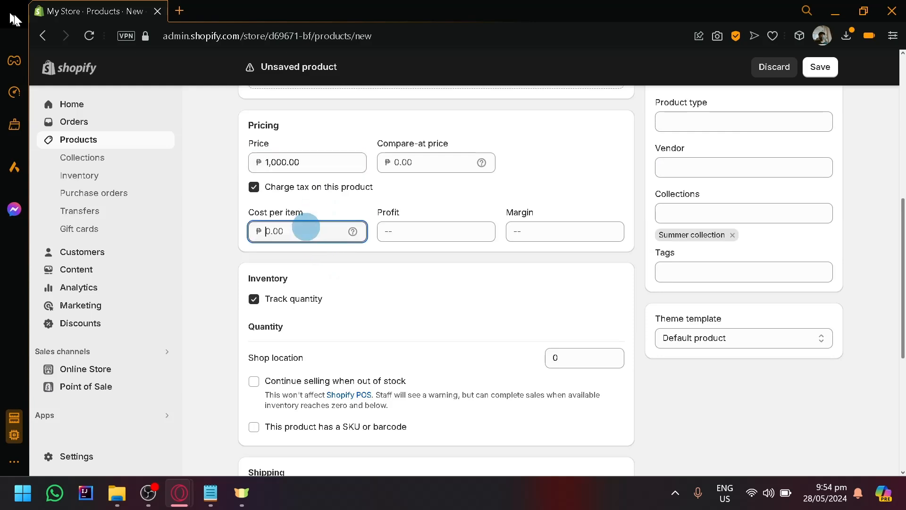
{"action": "type", "text": "1000"}
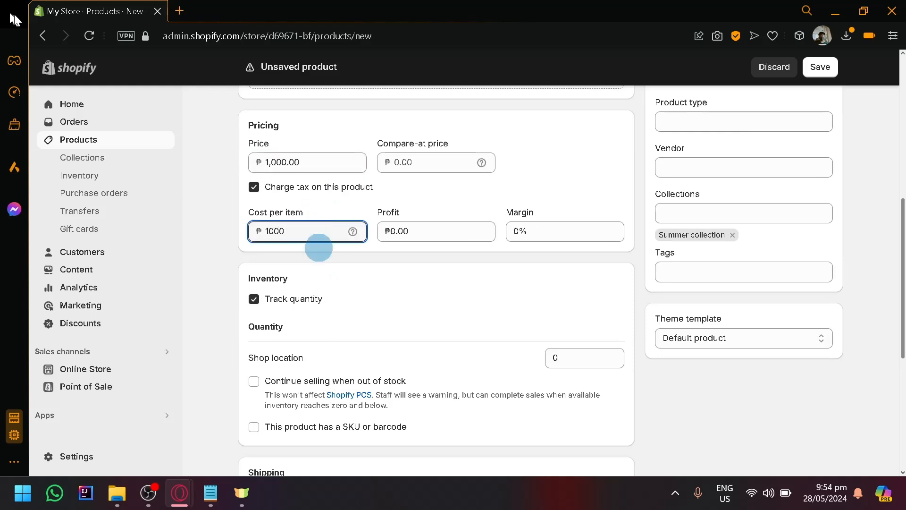
- Set the inventory quantity at Shop location to 5 and save the Blazer product
{"action": "scroll", "coordinate": [328, 262], "scroll_direction": "down", "scroll_amount": 2}
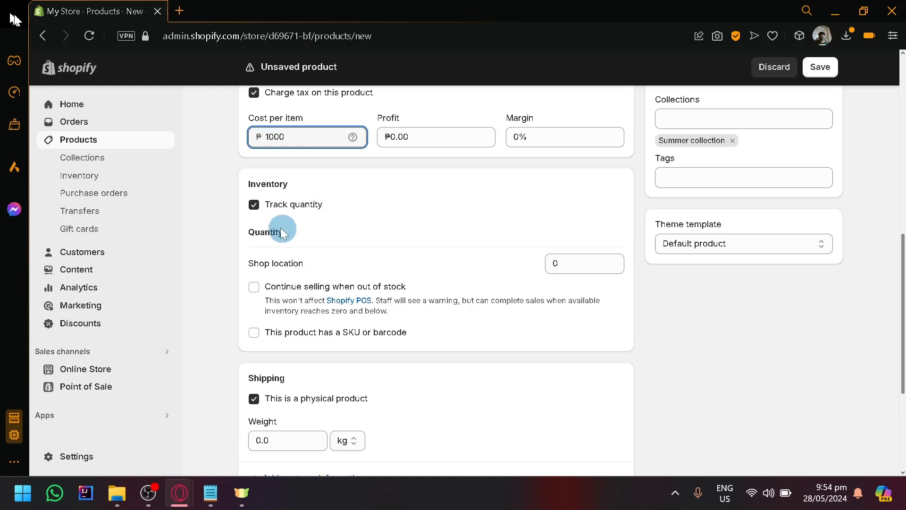
{"action": "left_click", "coordinate": [573, 266]}
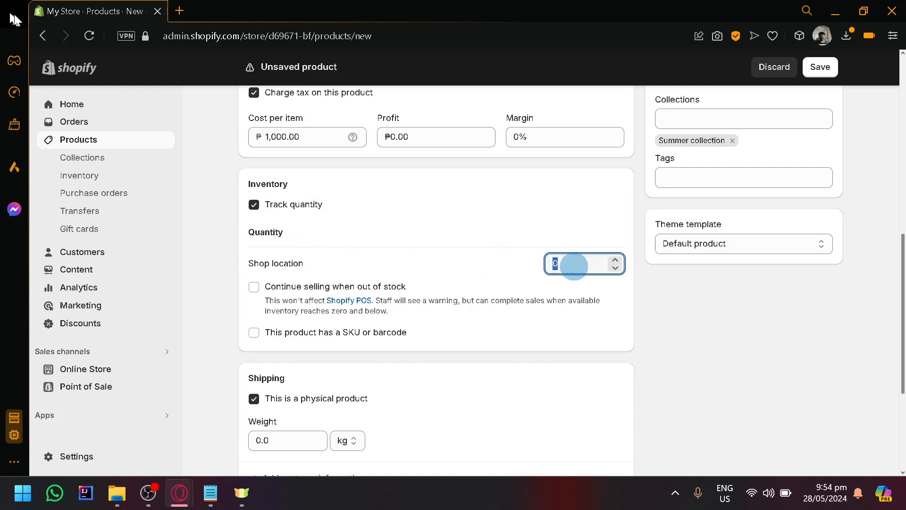
{"action": "scroll", "coordinate": [678, 321], "scroll_direction": "down", "scroll_amount": 4}
{"action": "scroll", "coordinate": [680, 321], "scroll_direction": "up", "scroll_amount": 12}
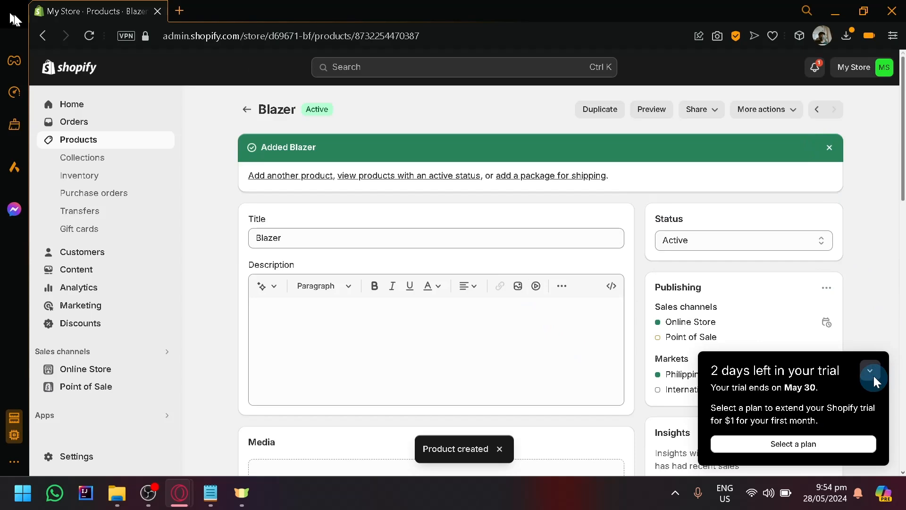
- Check the saved Blazer's collection assignment and view the product counts in the collections list
{"action": "scroll", "coordinate": [851, 294], "scroll_direction": "down", "scroll_amount": 10}
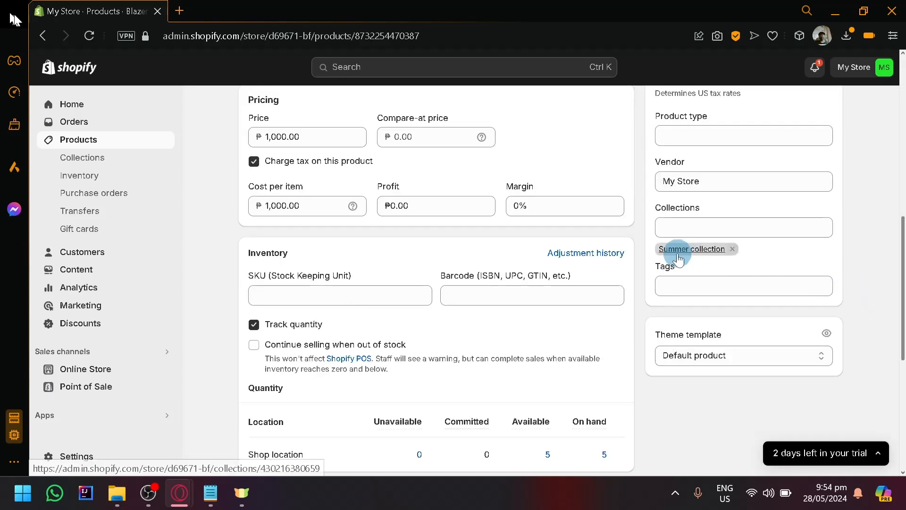
{"action": "scroll", "coordinate": [671, 250], "scroll_direction": "up", "scroll_amount": 10}
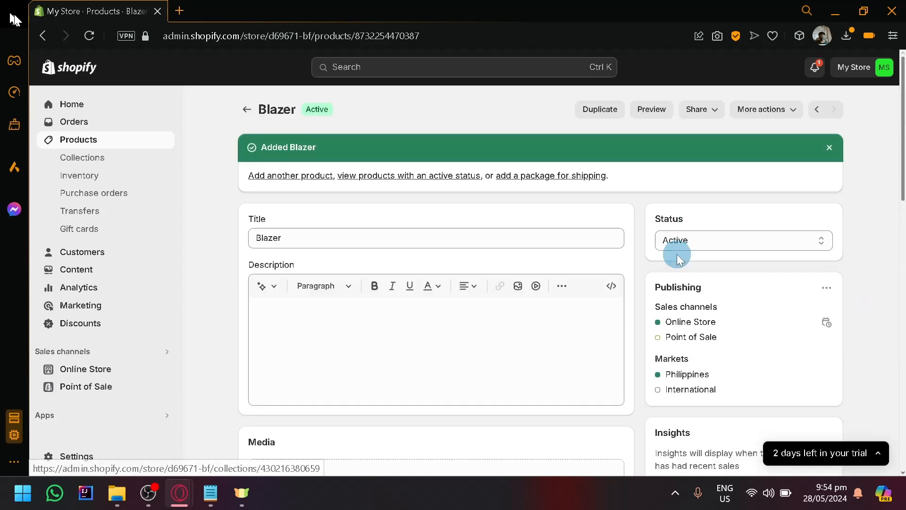
{"action": "left_click", "coordinate": [84, 162]}
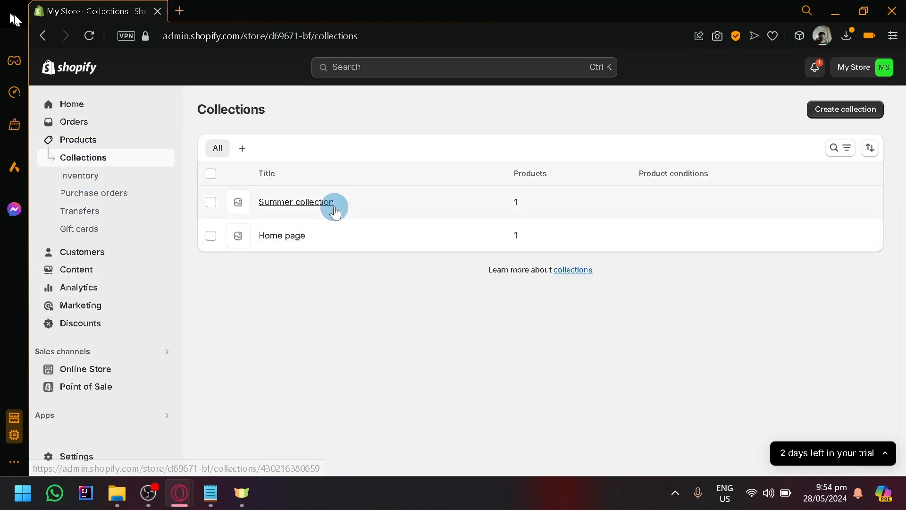
{"action": "scroll", "coordinate": [540, 192], "scroll_direction": "up", "scroll_amount": 3}
{"action": "scroll", "coordinate": [537, 198], "scroll_direction": "down", "scroll_amount": 3}
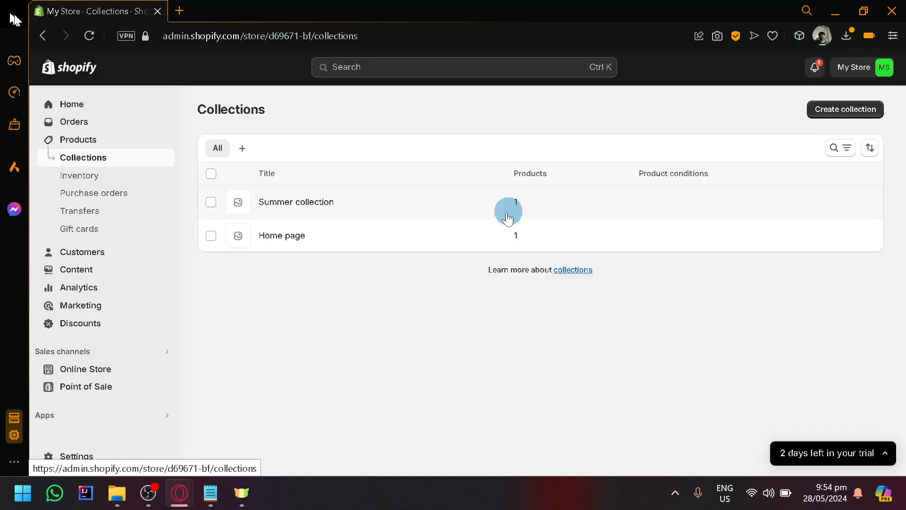
- Open the Summer collection, review the products it contains, and return to the collections list
{"action": "left_click", "coordinate": [308, 202]}
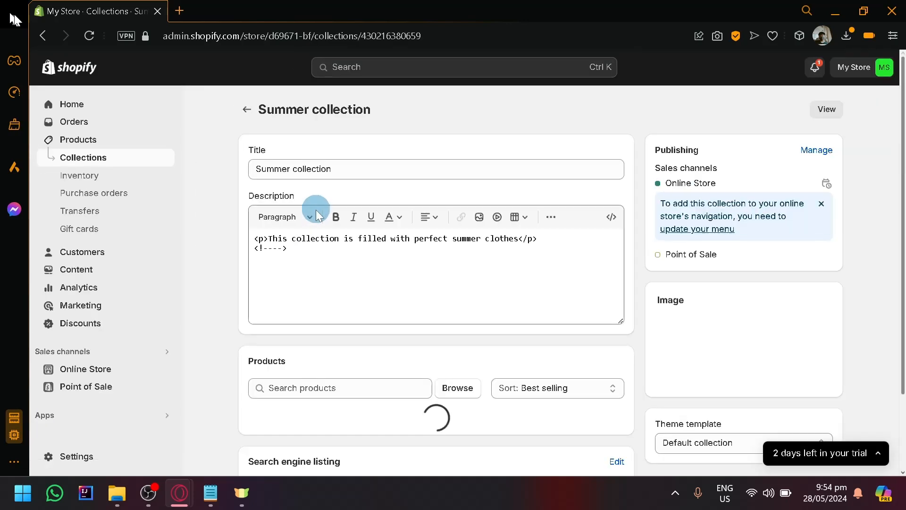
{"action": "scroll", "coordinate": [288, 297], "scroll_direction": "down", "scroll_amount": 3}
{"action": "scroll", "coordinate": [309, 283], "scroll_direction": "up", "scroll_amount": 2}
{"action": "scroll", "coordinate": [318, 377], "scroll_direction": "down", "scroll_amount": 2}
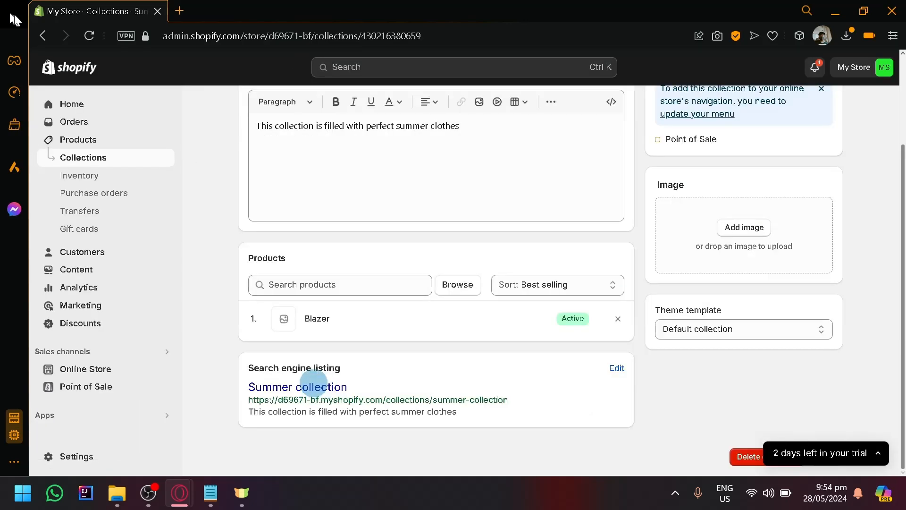
{"action": "scroll", "coordinate": [397, 176], "scroll_direction": "up", "scroll_amount": 3}
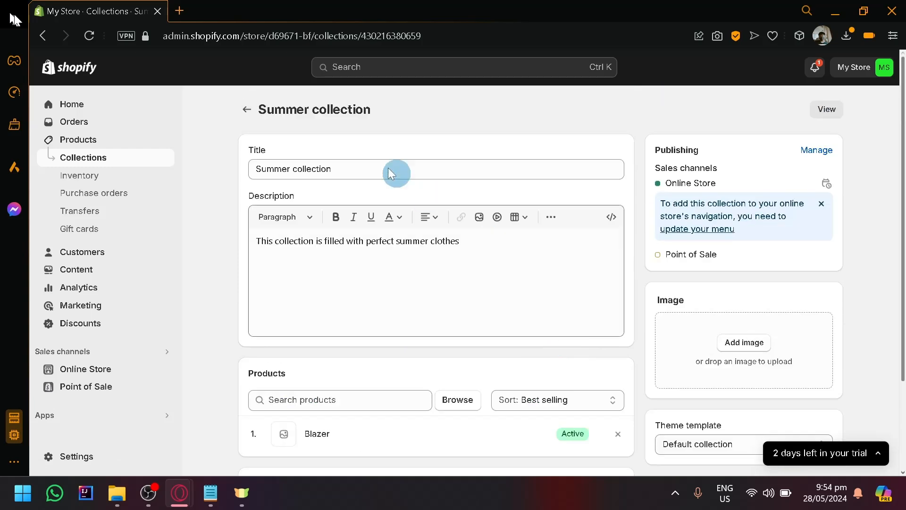
{"action": "left_click", "coordinate": [243, 109]}
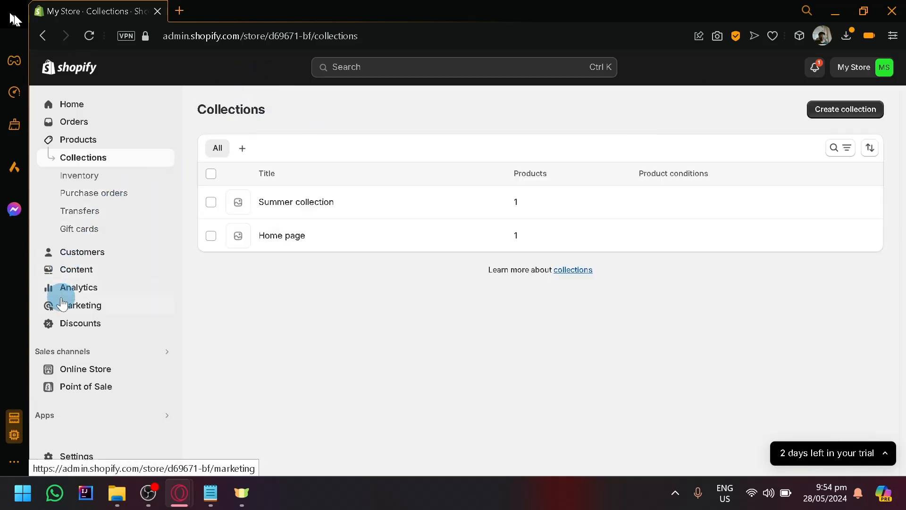
- Go to the theme management page of the Online Store sales channel
{"action": "left_click", "coordinate": [68, 373]}
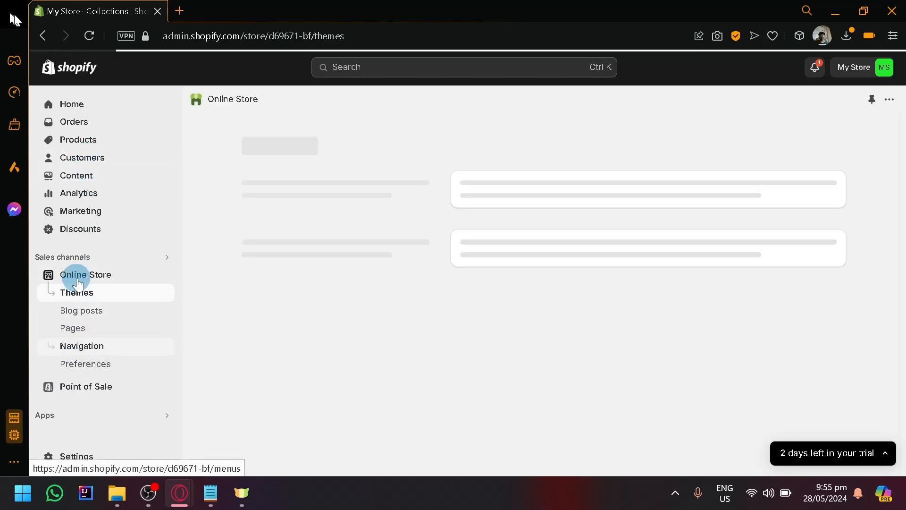
{"action": "scroll", "coordinate": [72, 289], "scroll_direction": "up", "scroll_amount": 5}
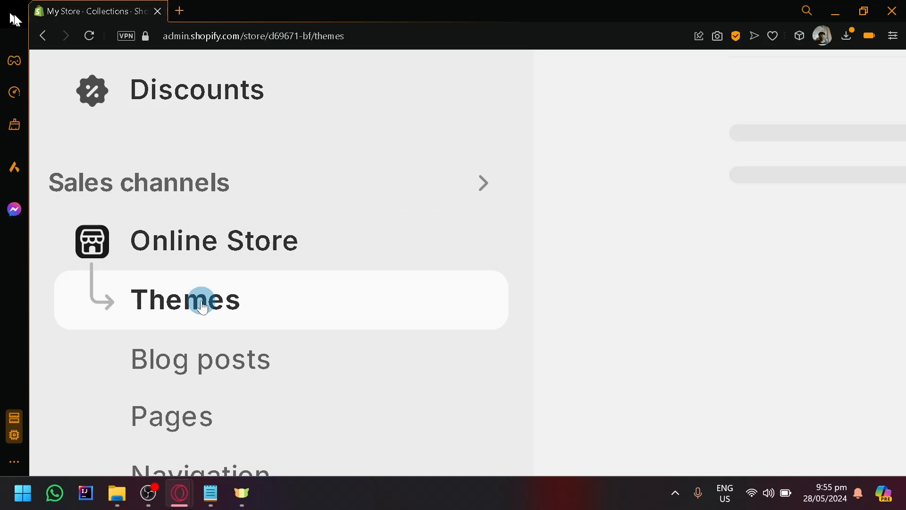
{"action": "scroll", "coordinate": [203, 307], "scroll_direction": "down", "scroll_amount": 5}
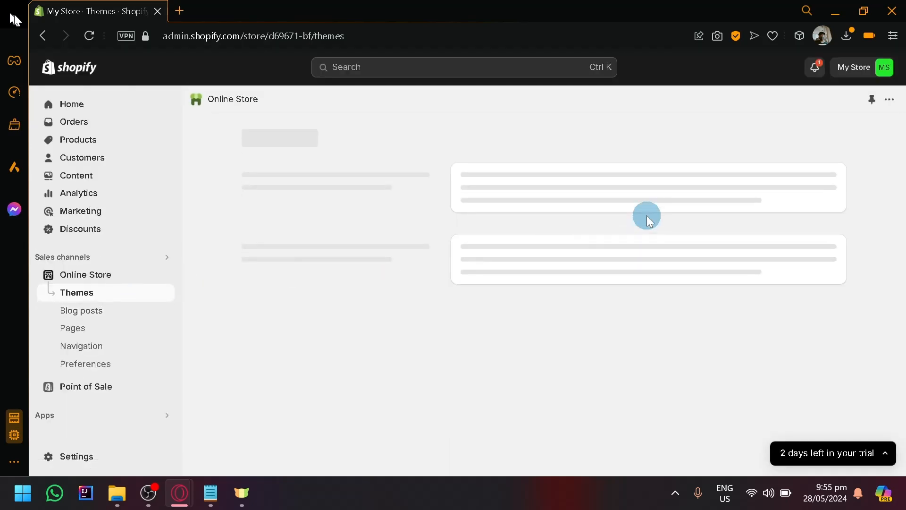
- Examine the current theme, the theme library and the popular free themes, including a closer look at Spotlight
{"action": "scroll", "coordinate": [647, 215], "scroll_direction": "down", "scroll_amount": 10}
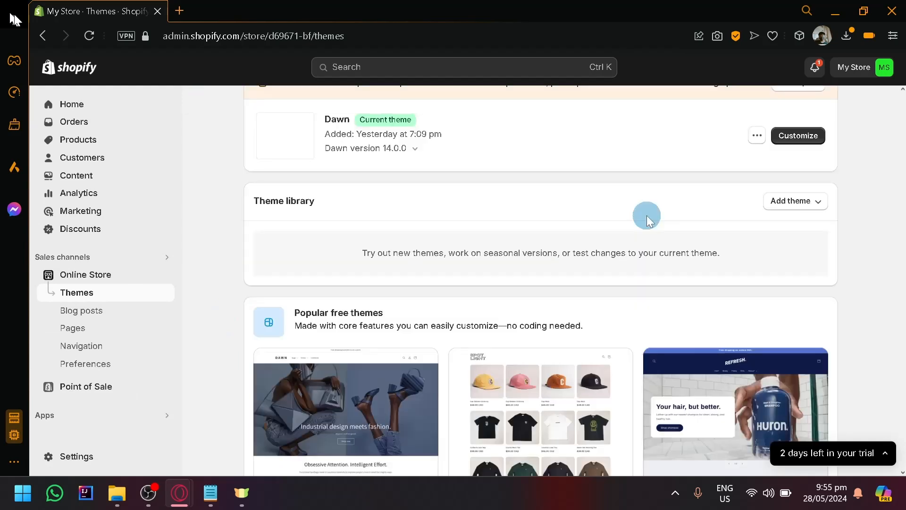
{"action": "scroll", "coordinate": [450, 267], "scroll_direction": "down", "scroll_amount": 2}
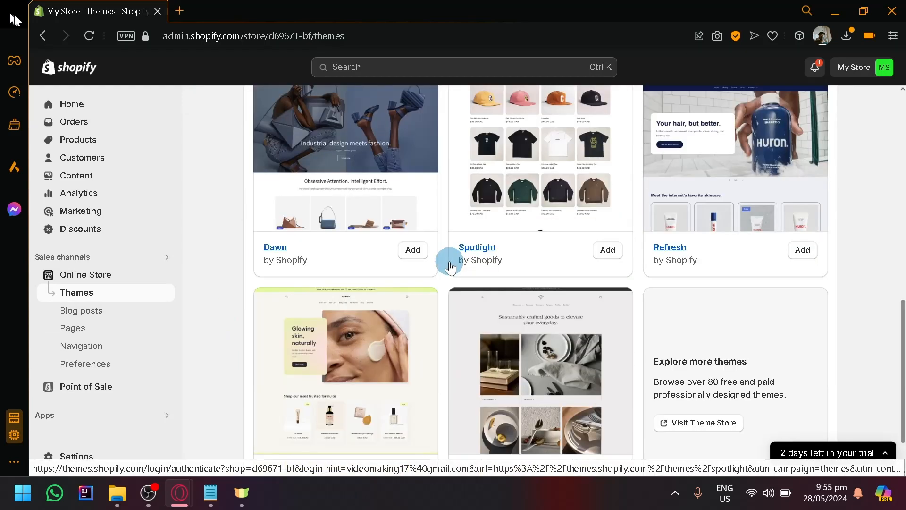
{"action": "scroll", "coordinate": [556, 273], "scroll_direction": "down", "scroll_amount": 2}
{"action": "scroll", "coordinate": [684, 297], "scroll_direction": "up", "scroll_amount": 6}
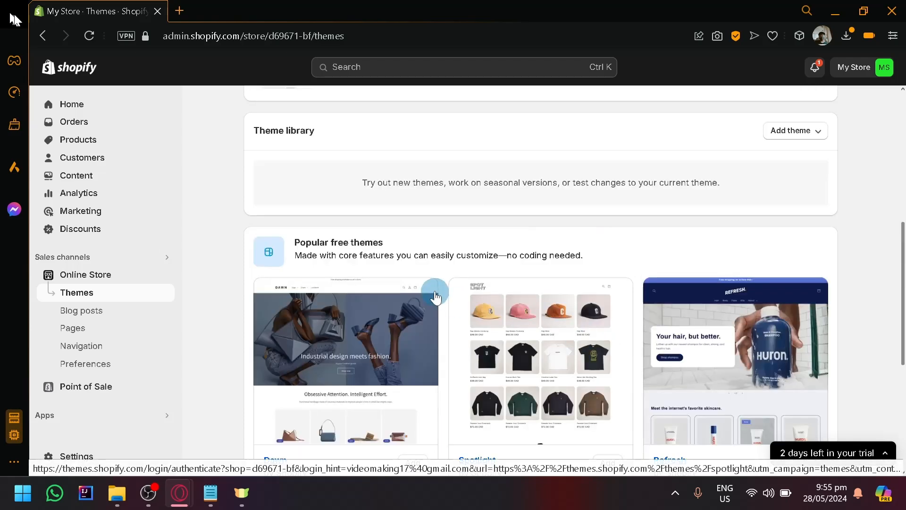
{"action": "scroll", "coordinate": [439, 283], "scroll_direction": "down", "scroll_amount": 2}
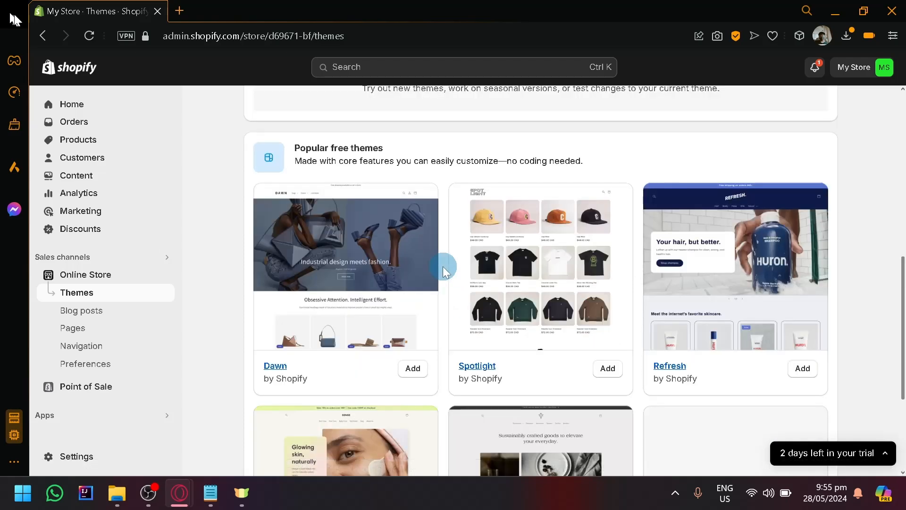
{"action": "scroll", "coordinate": [496, 254], "scroll_direction": "down", "scroll_amount": 4}
{"action": "scroll", "coordinate": [463, 319], "scroll_direction": "up", "scroll_amount": 11}
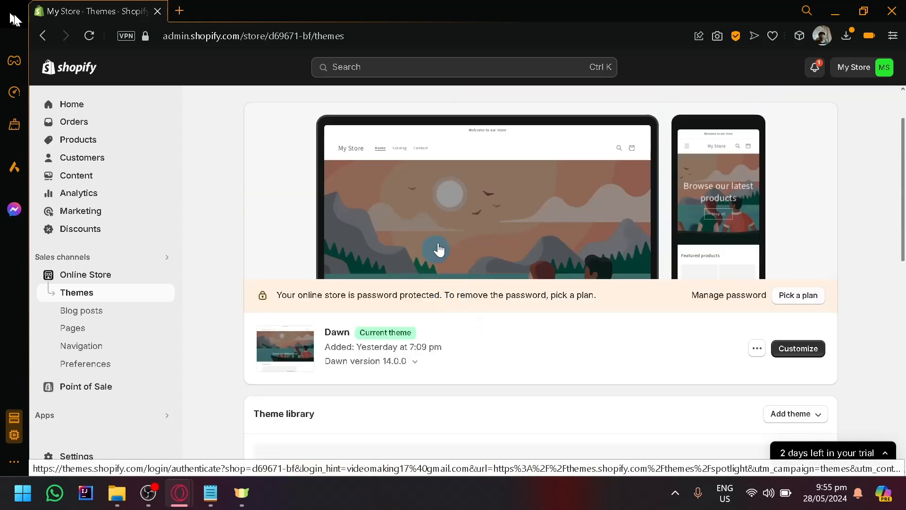
{"action": "scroll", "coordinate": [536, 270], "scroll_direction": "down", "scroll_amount": 11}
{"action": "scroll", "coordinate": [475, 271], "scroll_direction": "up", "scroll_amount": 2}
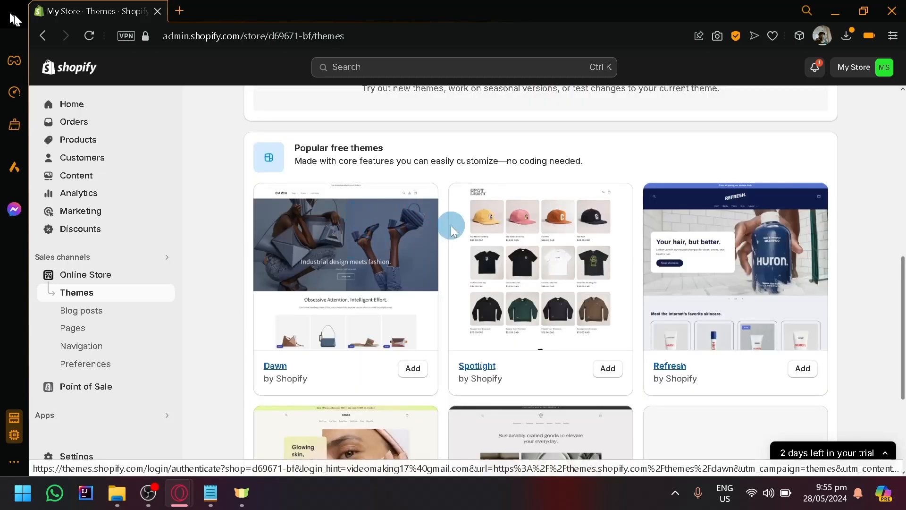
{"action": "scroll", "coordinate": [561, 310], "scroll_direction": "down", "scroll_amount": 1}
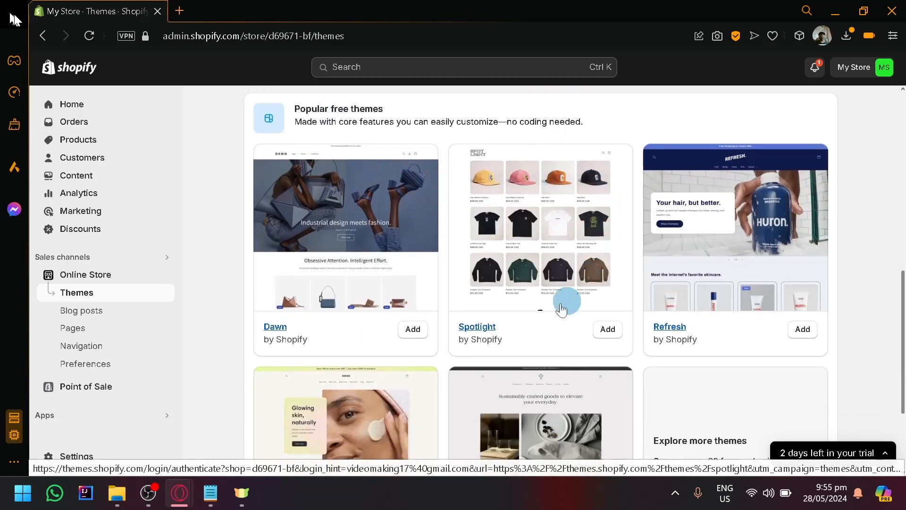
{"action": "scroll", "coordinate": [561, 310], "scroll_direction": "down", "scroll_amount": 3}
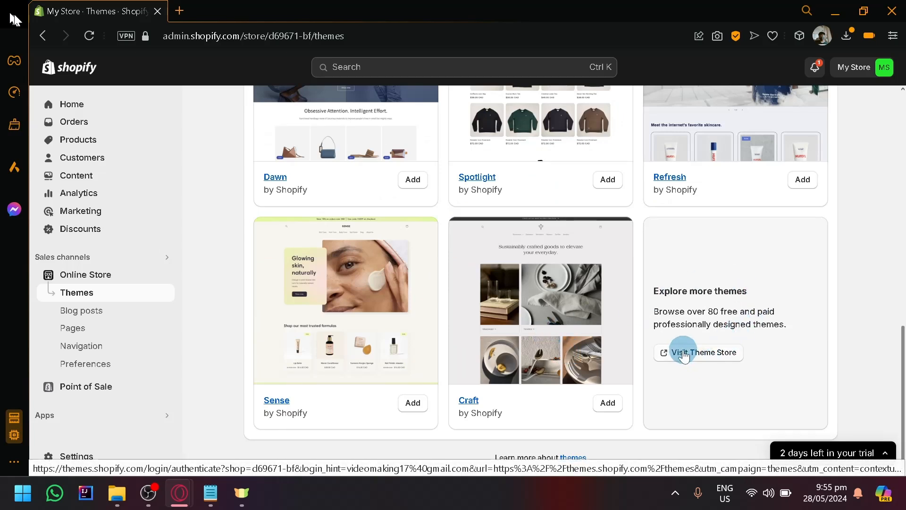
{"action": "scroll", "coordinate": [598, 288], "scroll_direction": "up", "scroll_amount": 4}
{"action": "scroll", "coordinate": [374, 212], "scroll_direction": "down", "scroll_amount": 2}
{"action": "scroll", "coordinate": [650, 281], "scroll_direction": "up", "scroll_amount": 2}
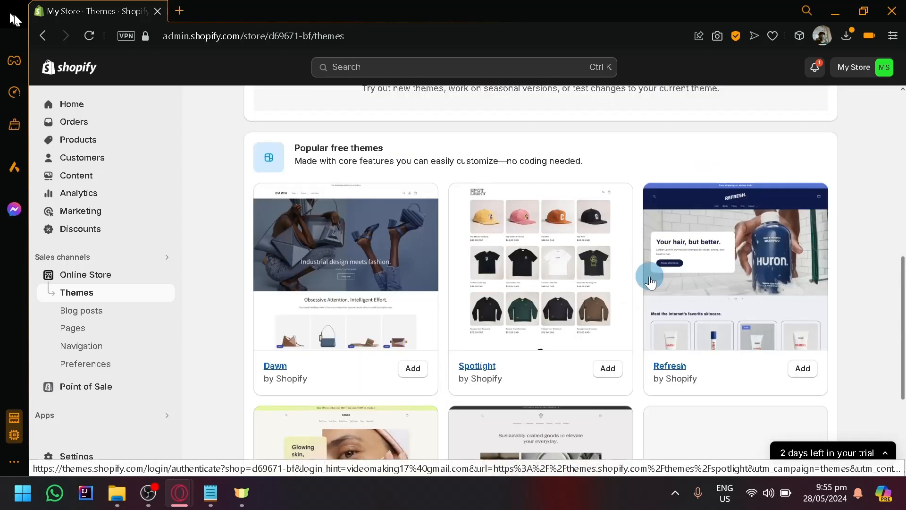
{"action": "scroll", "coordinate": [578, 305], "scroll_direction": "up", "scroll_amount": 5}
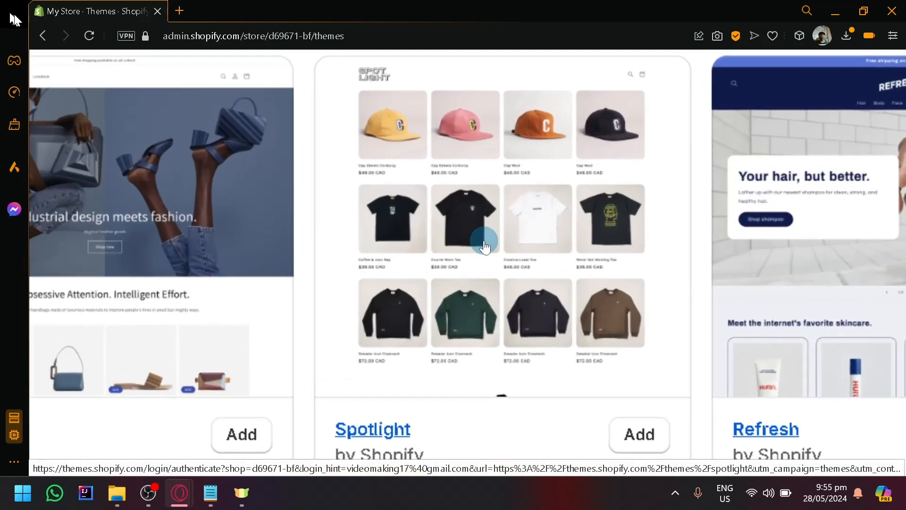
{"action": "scroll", "coordinate": [485, 245], "scroll_direction": "left", "scroll_amount": 1}
{"action": "scroll", "coordinate": [448, 170], "scroll_direction": "right", "scroll_amount": 1}
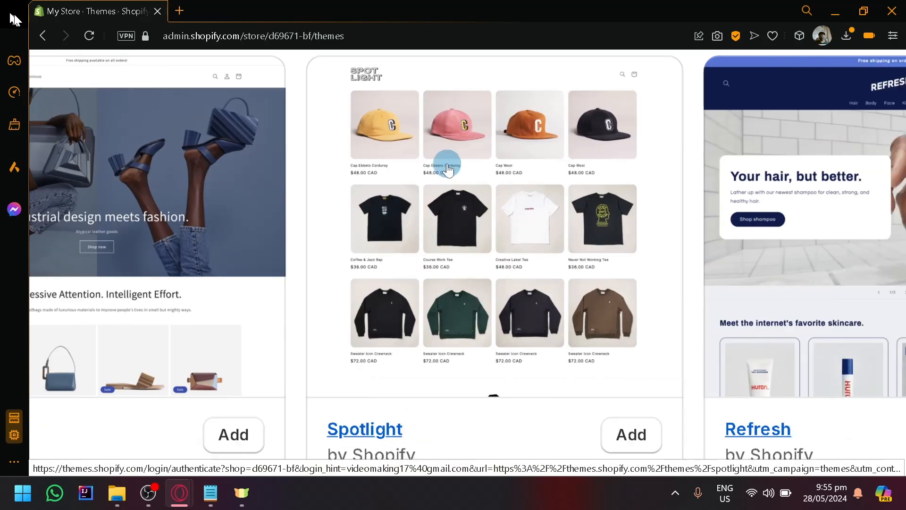
{"action": "scroll", "coordinate": [486, 196], "scroll_direction": "down", "scroll_amount": 5}
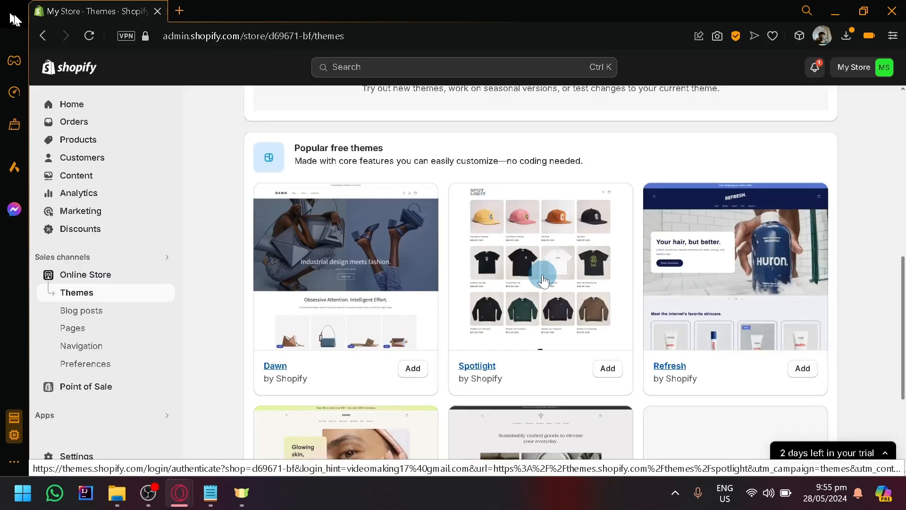
{"action": "scroll", "coordinate": [543, 280], "scroll_direction": "up", "scroll_amount": 8}
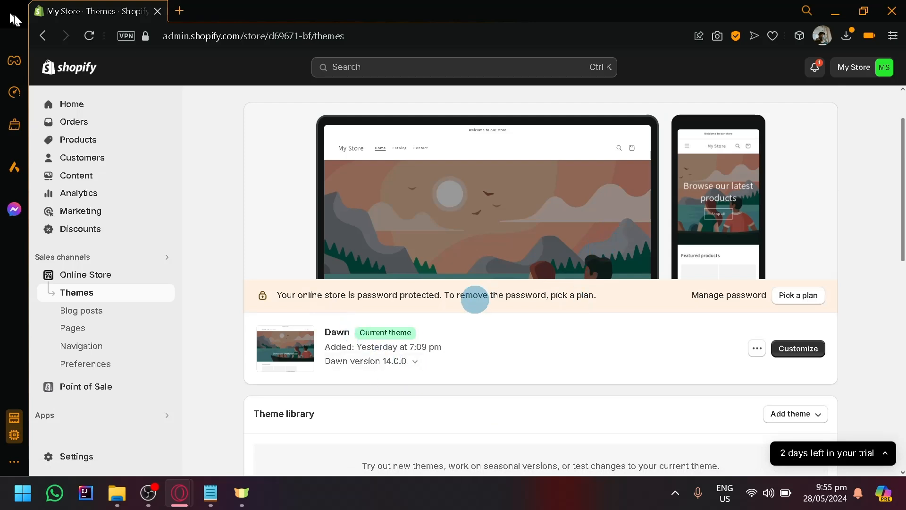
- Open the current Dawn theme for customization and review the home page preview from the featured products to the footer
{"action": "left_click", "coordinate": [810, 349]}
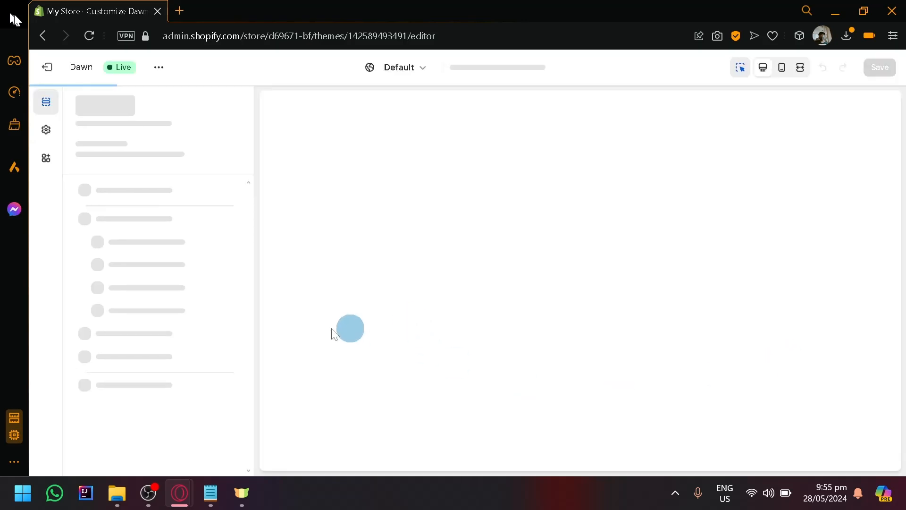
{"action": "scroll", "coordinate": [487, 258], "scroll_direction": "down", "scroll_amount": 10}
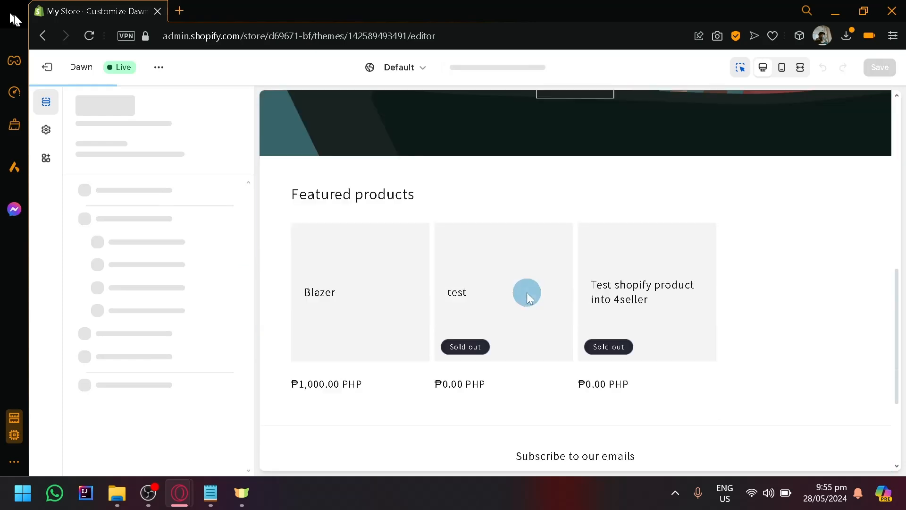
{"action": "scroll", "coordinate": [491, 314], "scroll_direction": "up", "scroll_amount": 3}
{"action": "scroll", "coordinate": [489, 313], "scroll_direction": "up", "scroll_amount": 2}
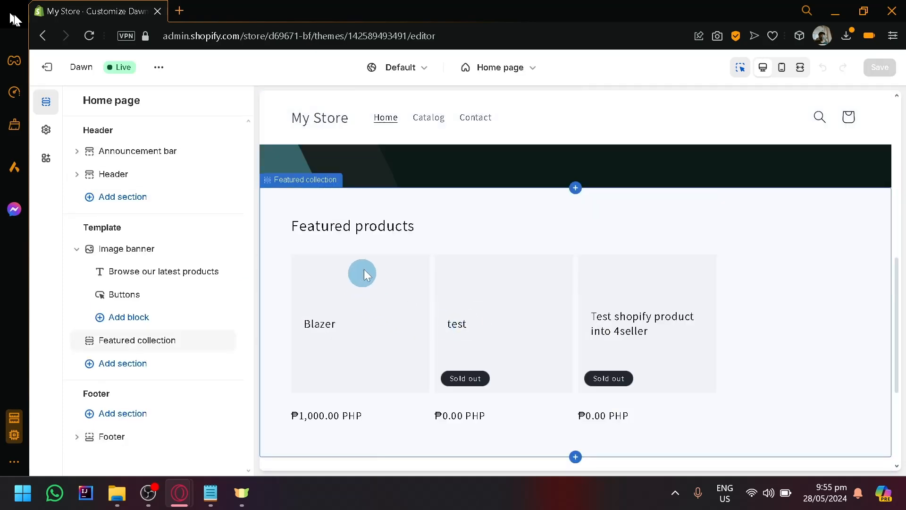
{"action": "scroll", "coordinate": [347, 339], "scroll_direction": "down", "scroll_amount": 4}
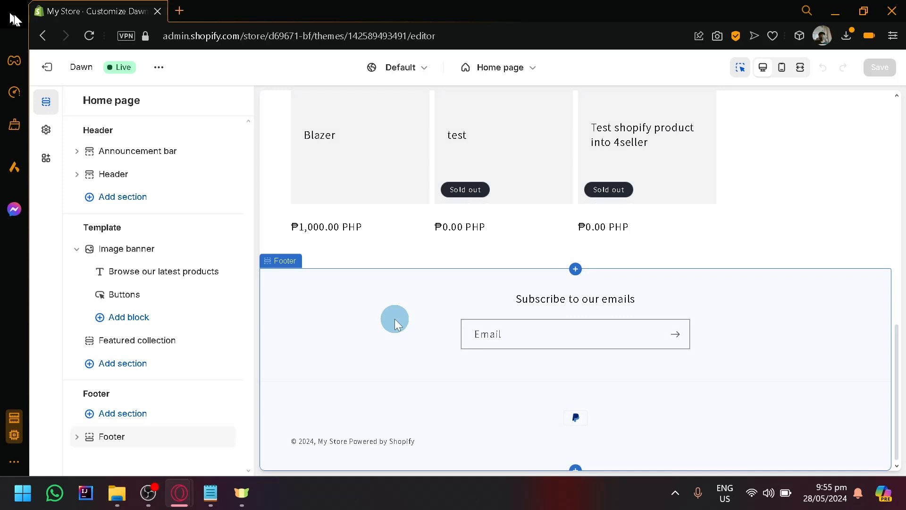
- Add a Collection list section to the home page template below the featured collection
{"action": "scroll", "coordinate": [359, 292], "scroll_direction": "up", "scroll_amount": 3}
{"action": "mouse_move", "coordinate": [101, 159]}
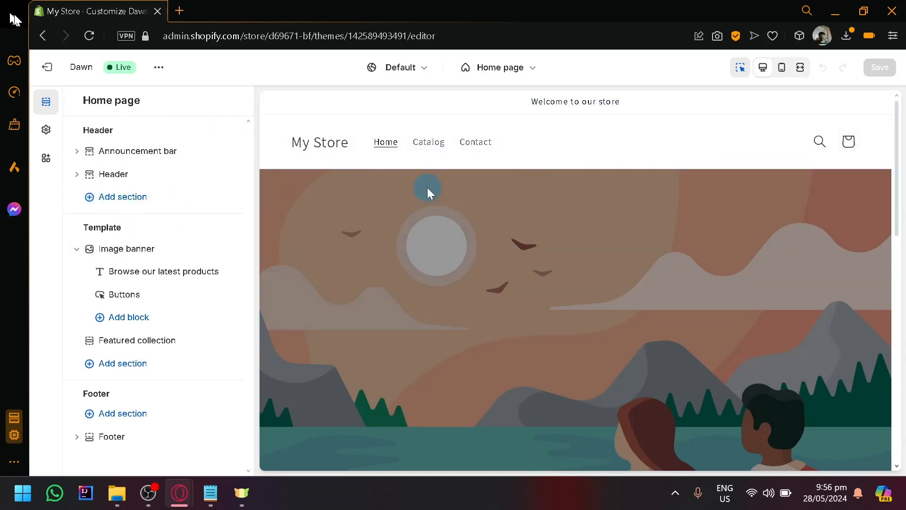
{"action": "scroll", "coordinate": [642, 257], "scroll_direction": "down", "scroll_amount": 8}
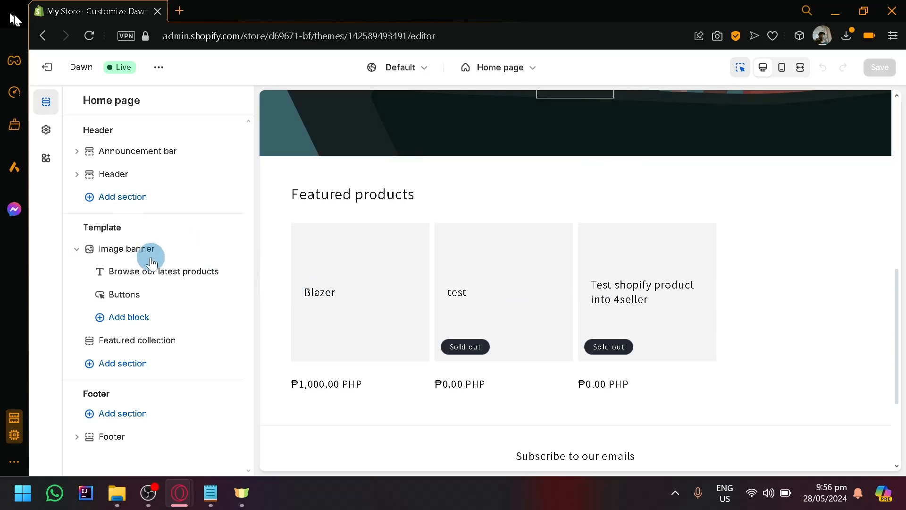
{"action": "scroll", "coordinate": [547, 346], "scroll_direction": "up", "scroll_amount": 4}
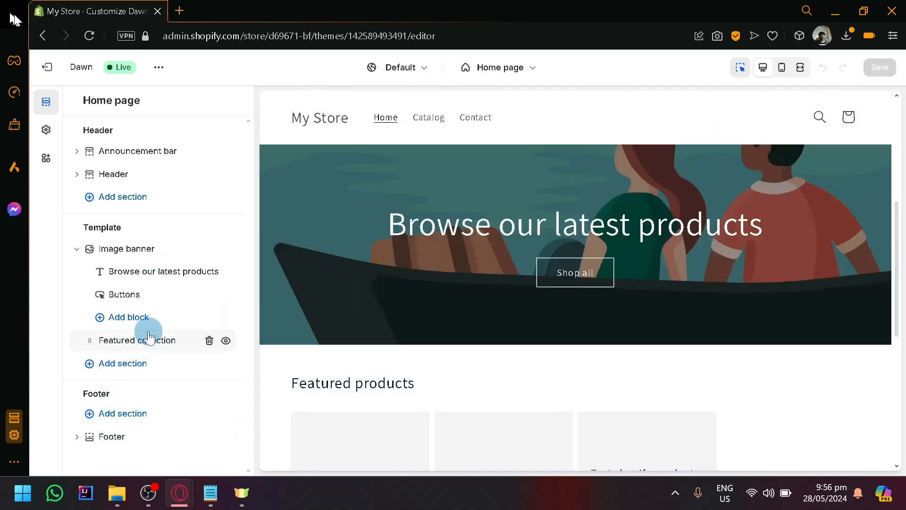
{"action": "scroll", "coordinate": [524, 290], "scroll_direction": "down", "scroll_amount": 6}
{"action": "scroll", "coordinate": [505, 308], "scroll_direction": "up", "scroll_amount": 3}
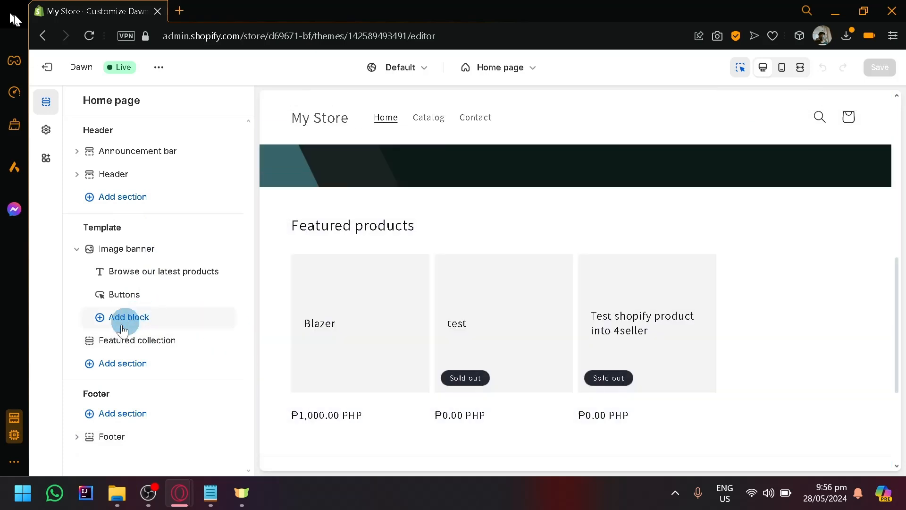
{"action": "left_click", "coordinate": [128, 372]}
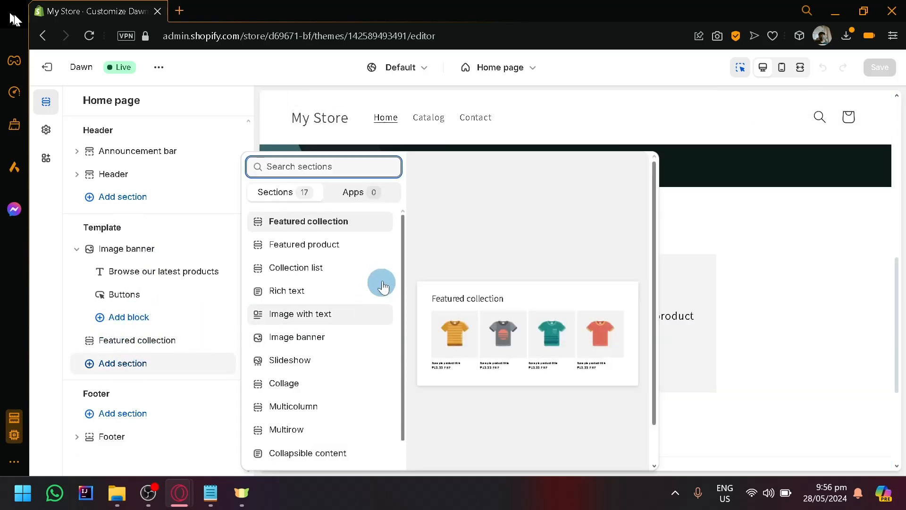
{"action": "left_click", "coordinate": [337, 268]}
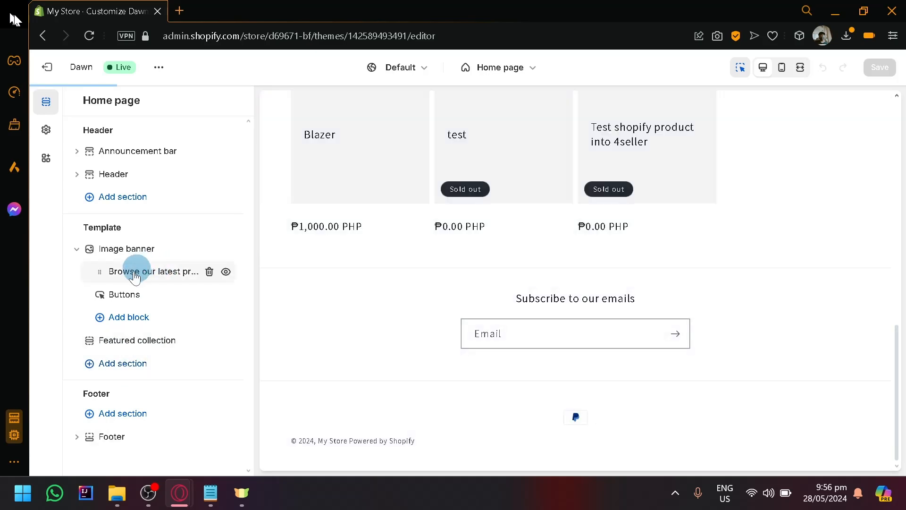
- Assign the Summer collection to the first collection block of the Collections section and return to the section list
{"action": "scroll", "coordinate": [410, 277], "scroll_direction": "up", "scroll_amount": 2}
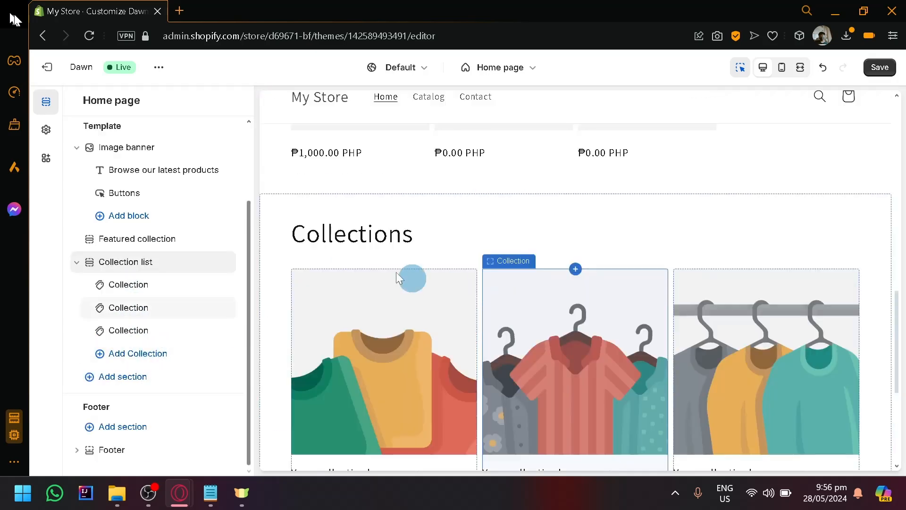
{"action": "scroll", "coordinate": [410, 278], "scroll_direction": "down", "scroll_amount": 2}
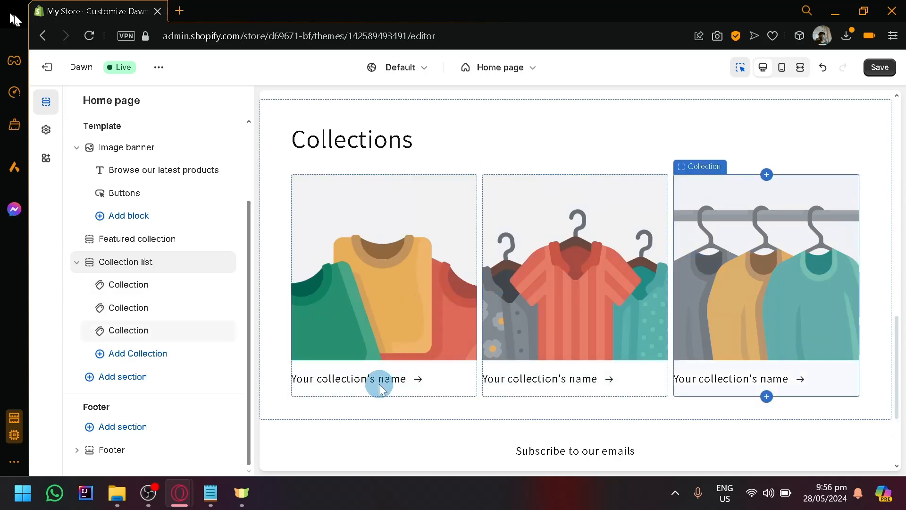
{"action": "left_click_drag", "start_coordinate": [332, 158], "coordinate": [345, 181]}
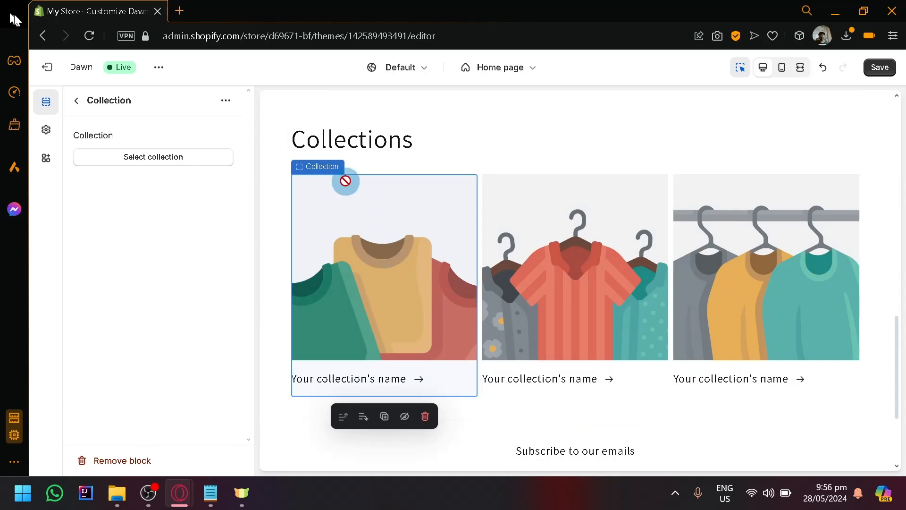
{"action": "left_click", "coordinate": [177, 165]}
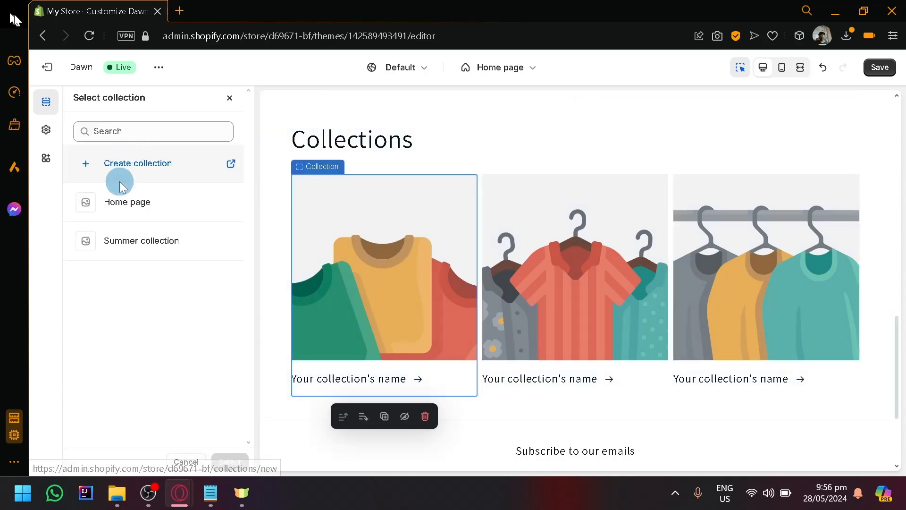
{"action": "left_click", "coordinate": [162, 254]}
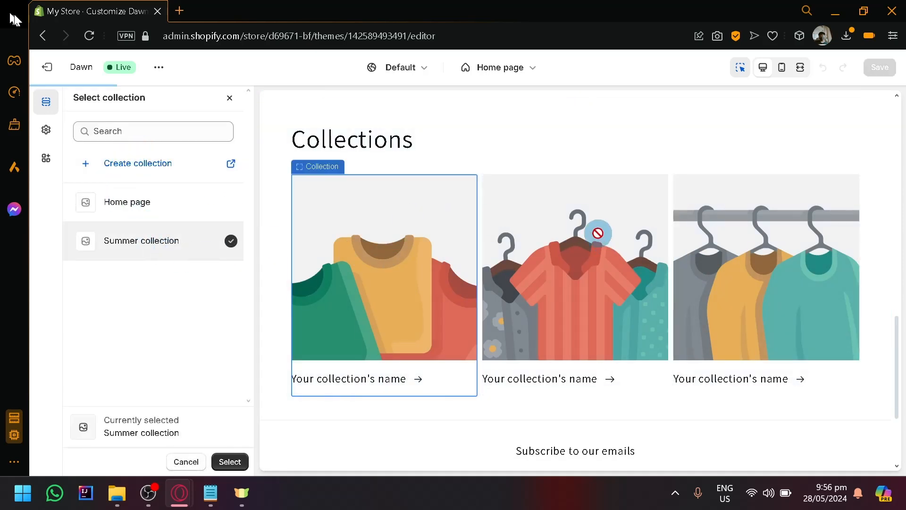
{"action": "left_click", "coordinate": [232, 464]}
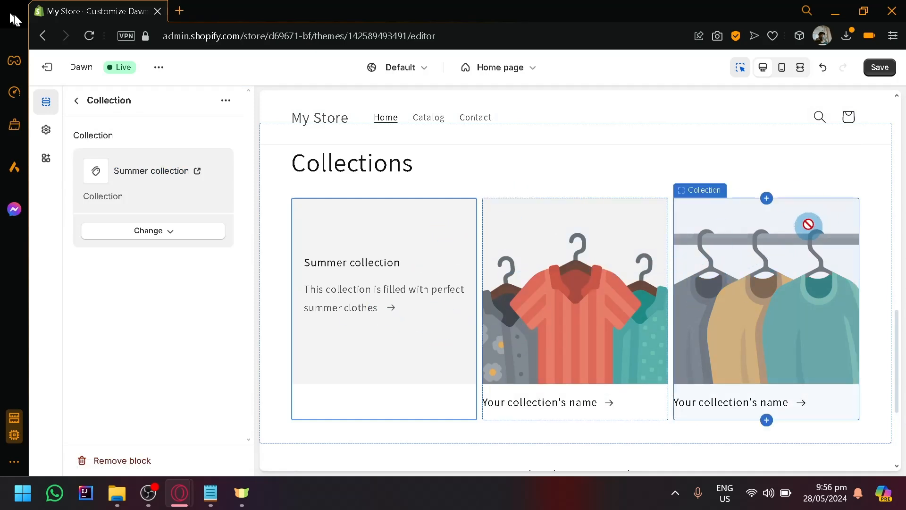
{"action": "scroll", "coordinate": [806, 218], "scroll_direction": "up", "scroll_amount": 4}
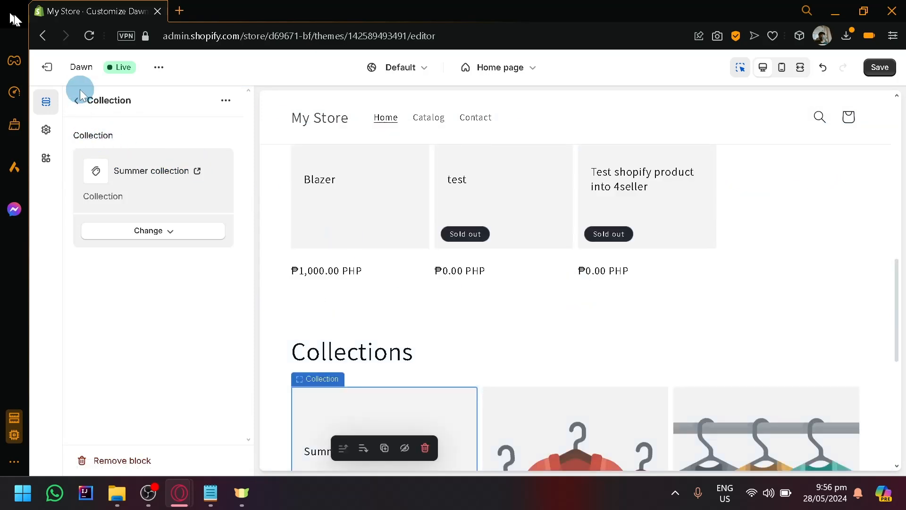
{"action": "left_click", "coordinate": [79, 109]}
{"action": "left_click", "coordinate": [72, 102]}
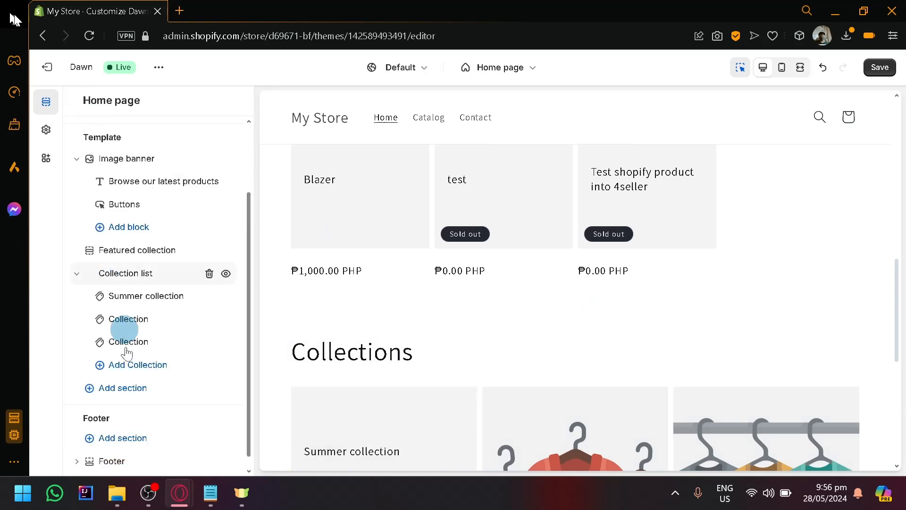
- Examine the section types available for the home page template, from Featured collection to Blog posts, without adding one
{"action": "left_click", "coordinate": [124, 387]}
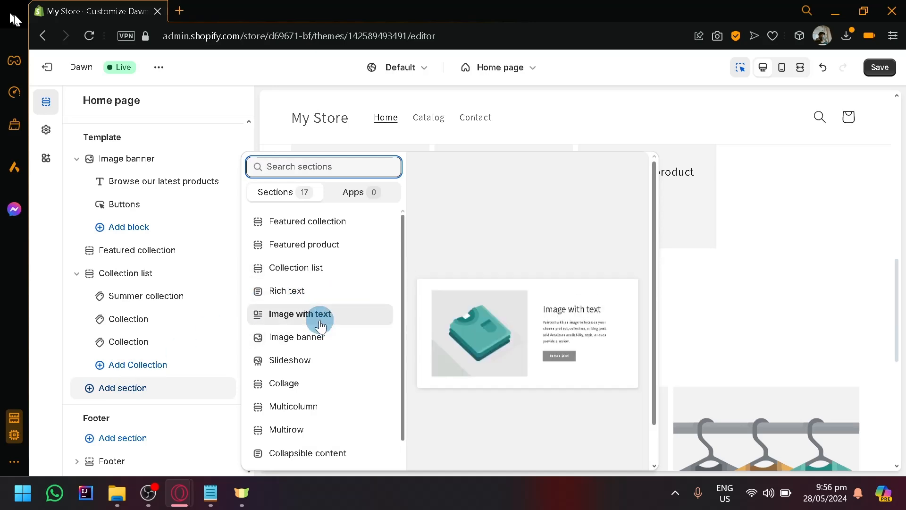
{"action": "scroll", "coordinate": [319, 321], "scroll_direction": "up", "scroll_amount": 5}
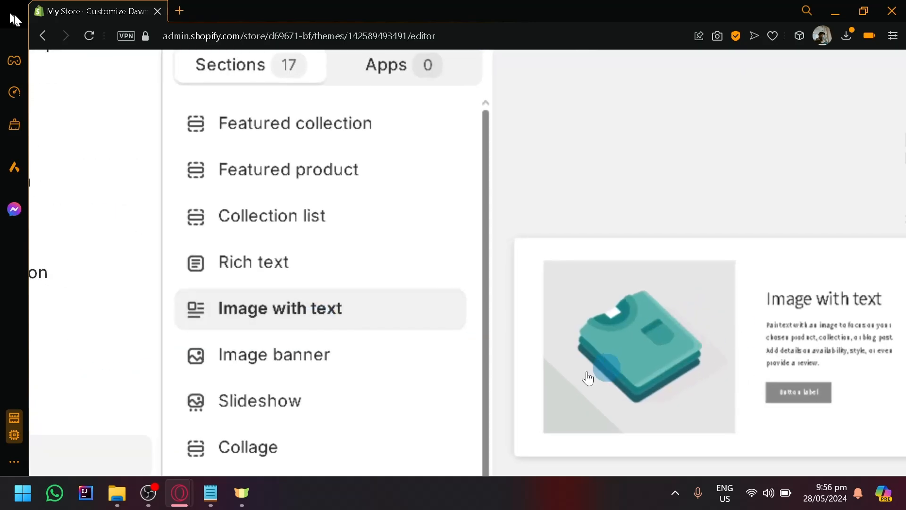
{"action": "scroll", "coordinate": [295, 310], "scroll_direction": "down", "scroll_amount": 1}
{"action": "scroll", "coordinate": [293, 302], "scroll_direction": "down", "scroll_amount": 1}
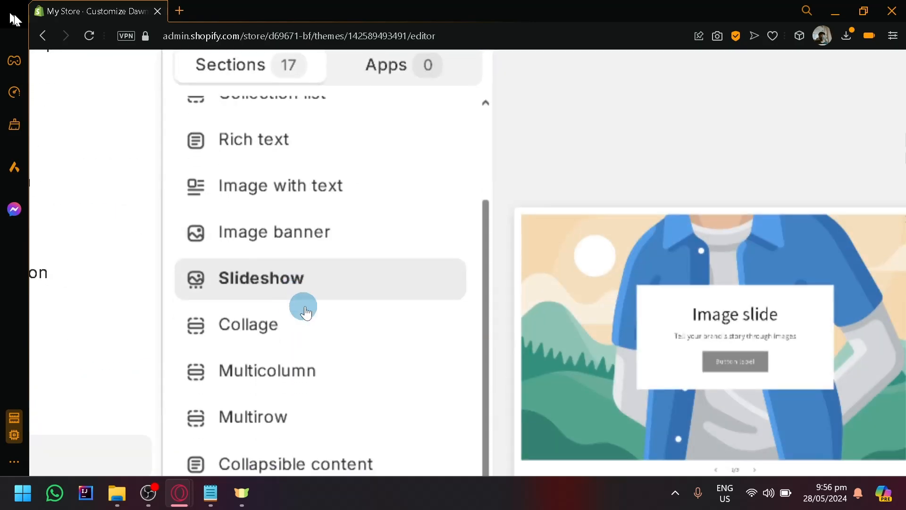
{"action": "scroll", "coordinate": [304, 305], "scroll_direction": "right", "scroll_amount": 2}
{"action": "scroll", "coordinate": [213, 368], "scroll_direction": "down", "scroll_amount": 1}
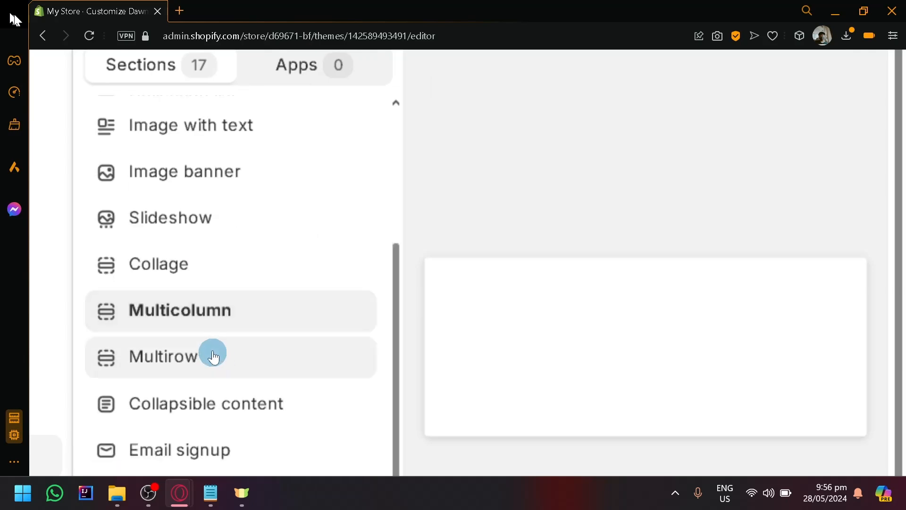
{"action": "scroll", "coordinate": [202, 330], "scroll_direction": "down", "scroll_amount": 5}
{"action": "scroll", "coordinate": [293, 289], "scroll_direction": "up", "scroll_amount": 2}
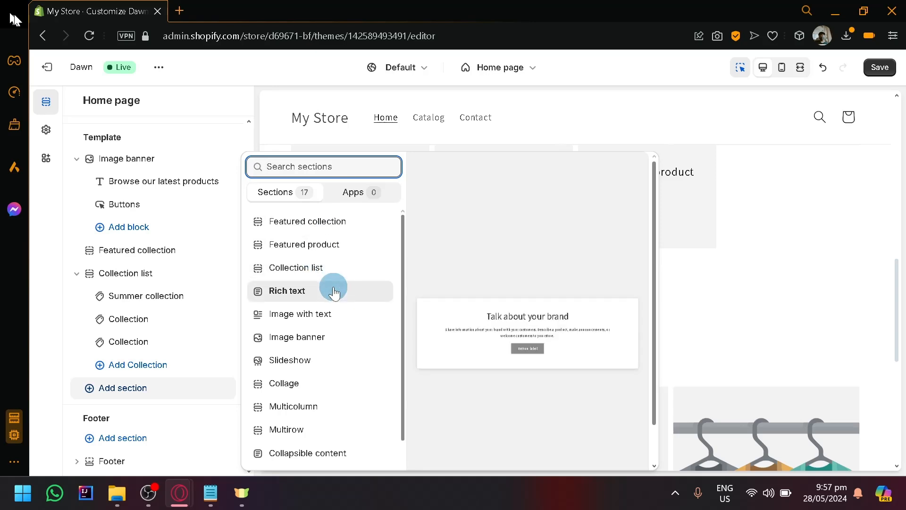
{"action": "scroll", "coordinate": [332, 283], "scroll_direction": "down", "scroll_amount": 2}
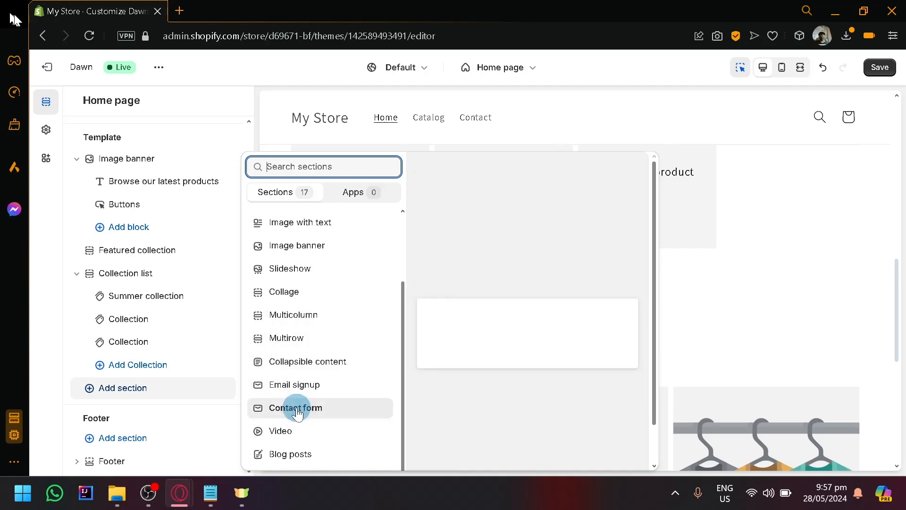
{"action": "scroll", "coordinate": [337, 224], "scroll_direction": "up", "scroll_amount": 2}
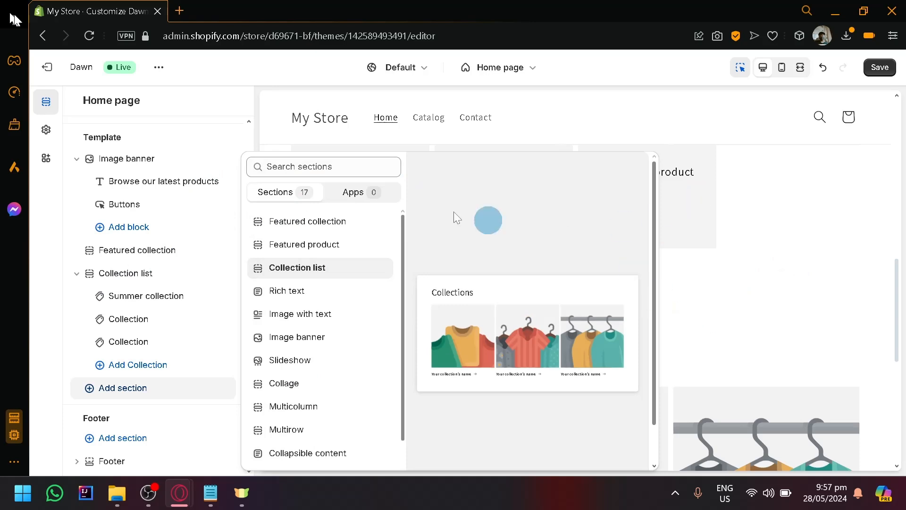
{"action": "left_click", "coordinate": [75, 344]}
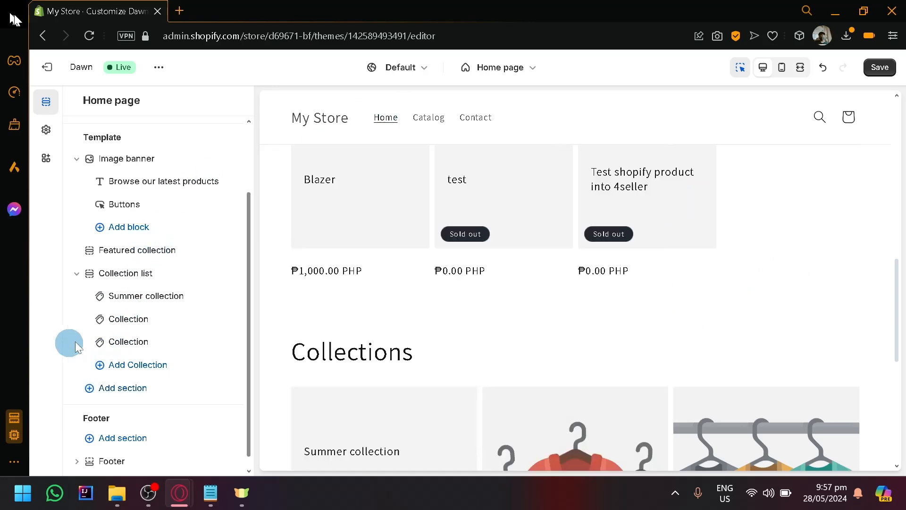
- Inspect the Summer collection block and the second collection block's selection options, leaving both as they are
{"action": "left_click", "coordinate": [198, 296]}
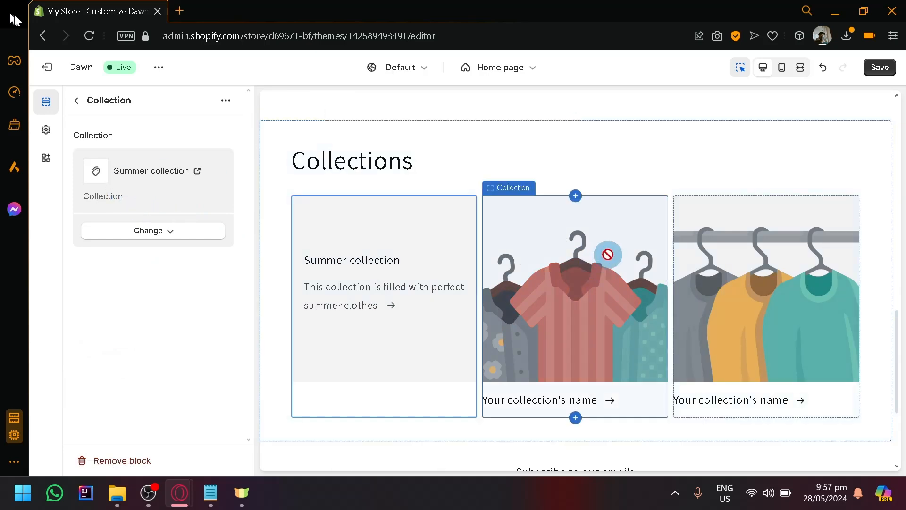
{"action": "left_click", "coordinate": [596, 273]}
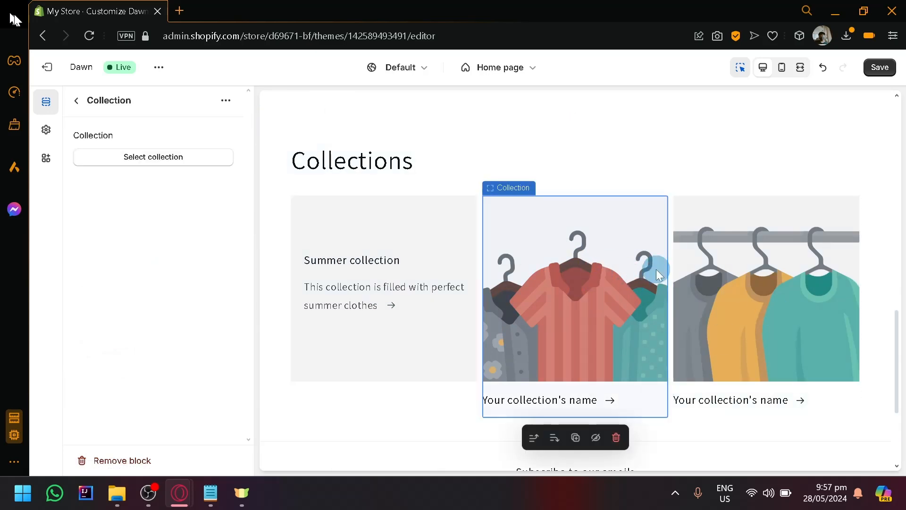
{"action": "left_click", "coordinate": [160, 164]}
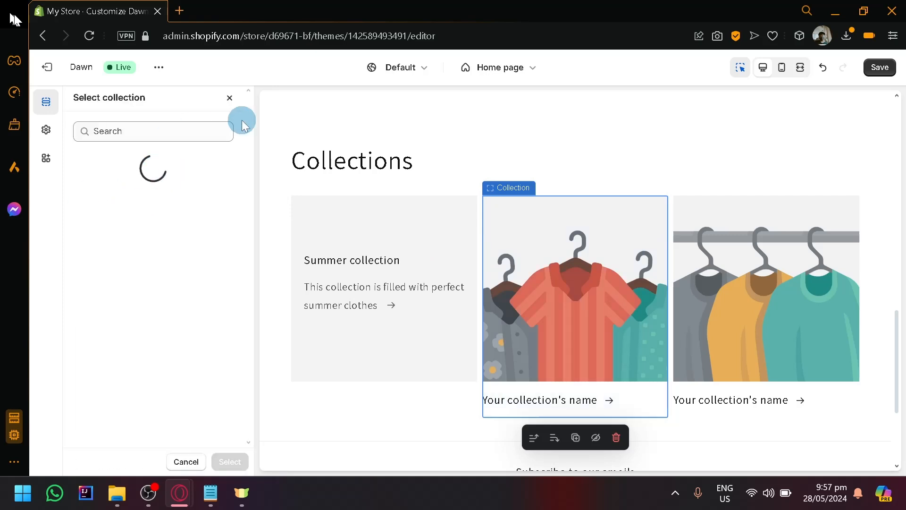
{"action": "left_click", "coordinate": [229, 97]}
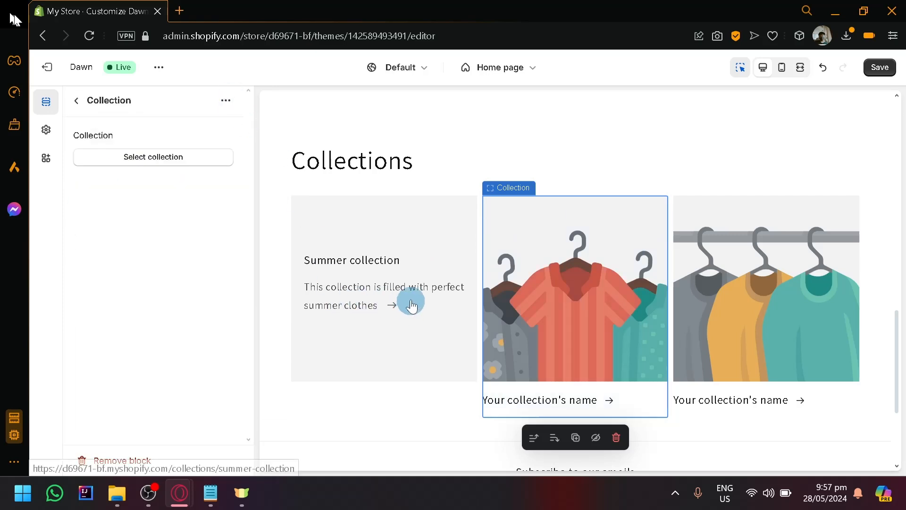
{"action": "left_click", "coordinate": [379, 285]}
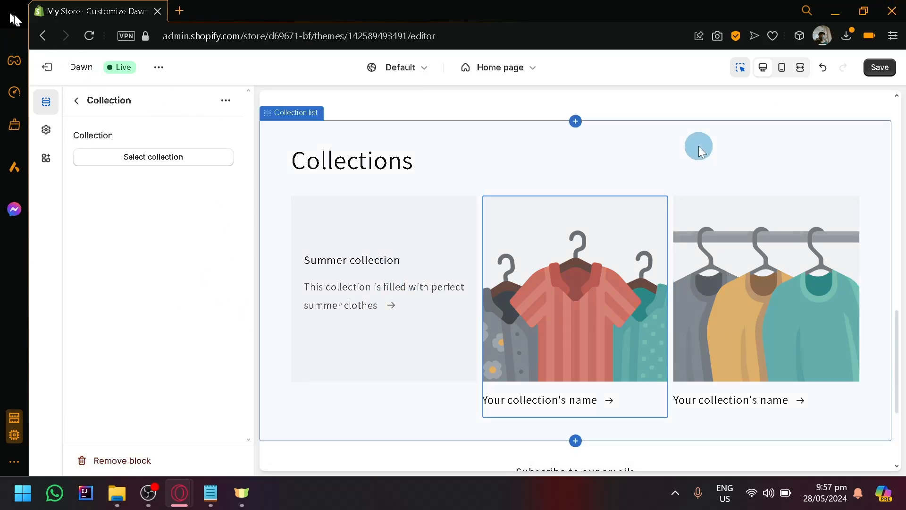
- Leave the theme editor, discarding the unsaved changes, collapse the trial notice and go to the admin home page
{"action": "left_click", "coordinate": [46, 66]}
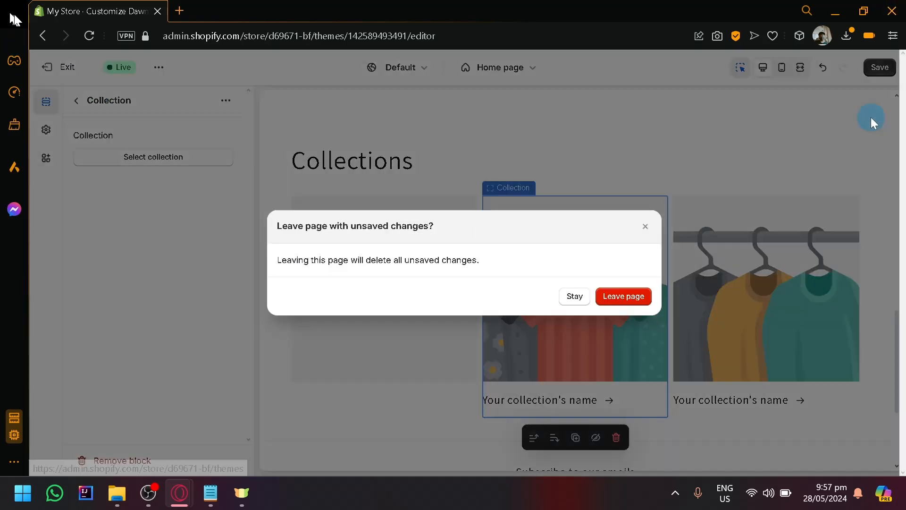
{"action": "left_click", "coordinate": [614, 300]}
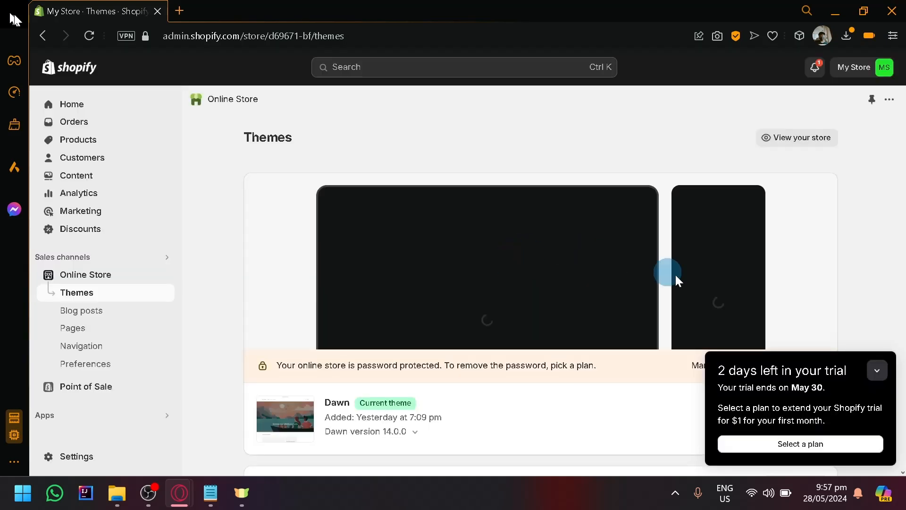
{"action": "left_click", "coordinate": [878, 370]}
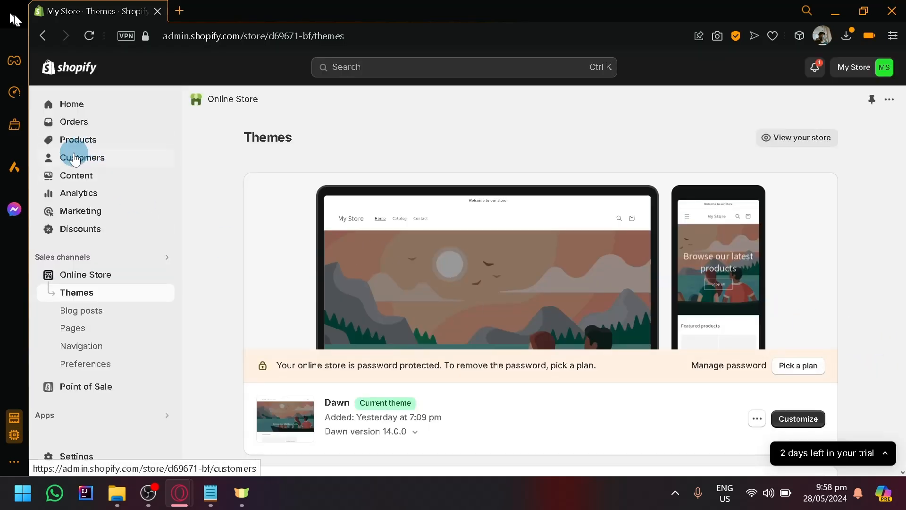
{"action": "left_click", "coordinate": [86, 111]}
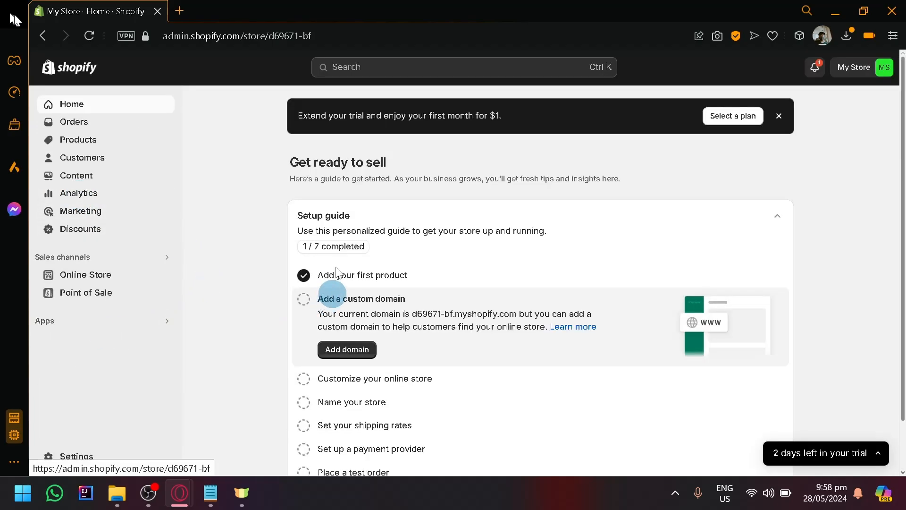
- Open the list of all recommended apps and review the suggestions down to the ones made by Shopify
{"action": "left_click", "coordinate": [62, 331]}
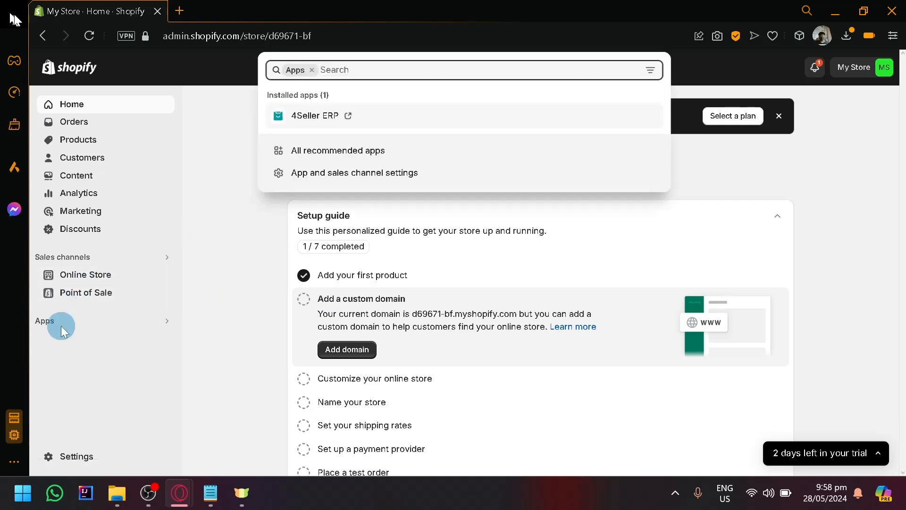
{"action": "left_click", "coordinate": [317, 150]}
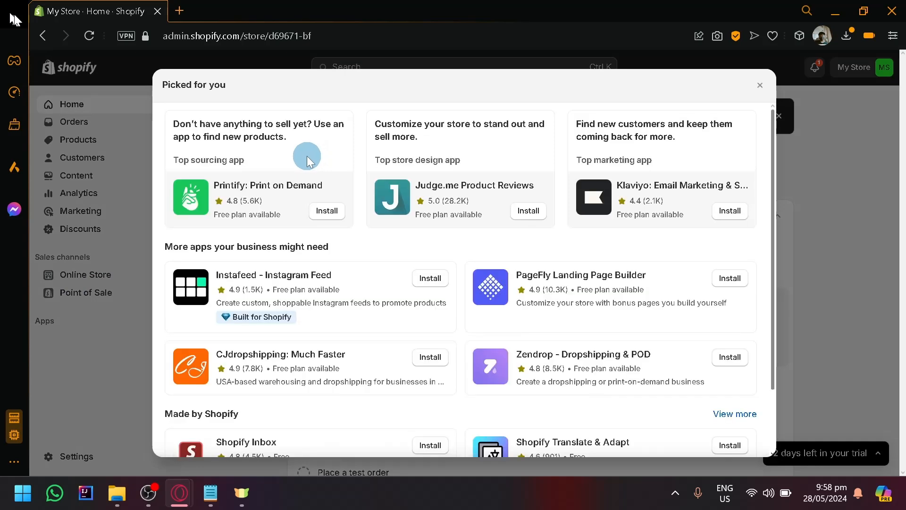
{"action": "left_click", "coordinate": [66, 327]}
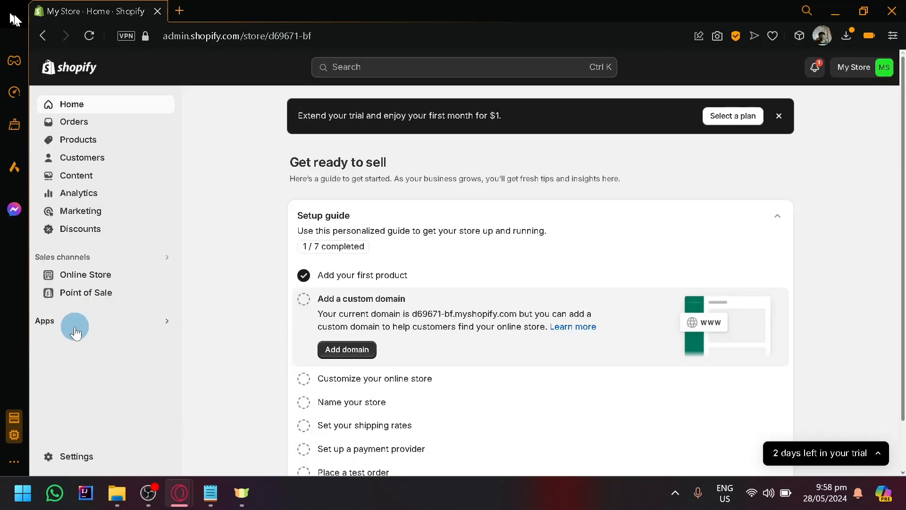
{"action": "left_click", "coordinate": [50, 320]}
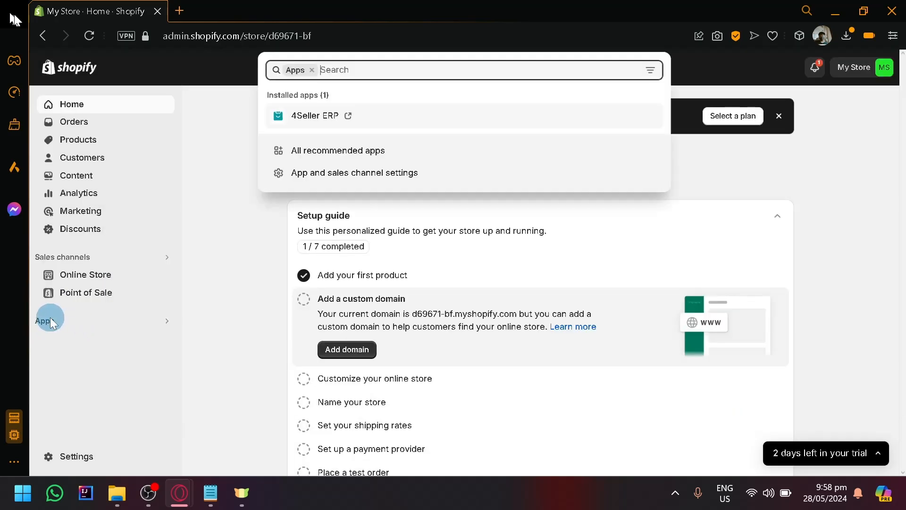
{"action": "left_click", "coordinate": [386, 145]}
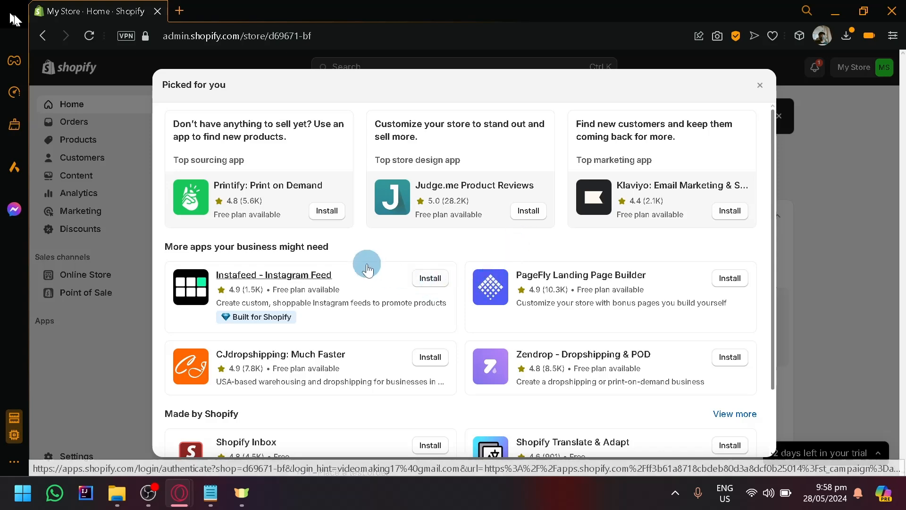
{"action": "scroll", "coordinate": [366, 262], "scroll_direction": "down", "scroll_amount": 2}
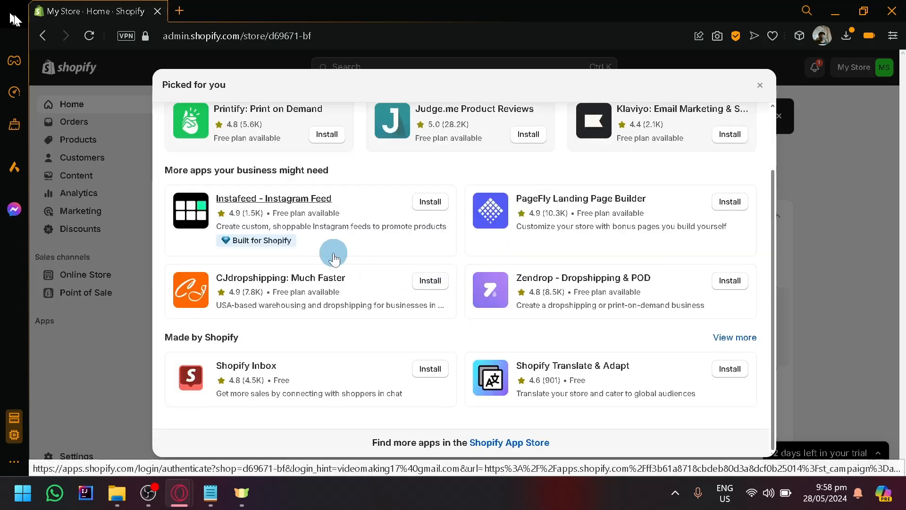